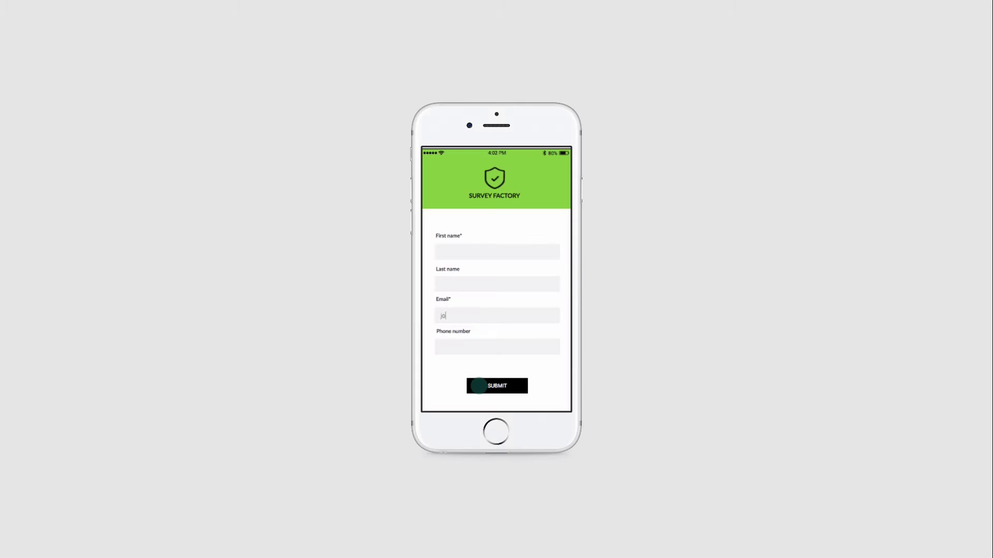
Step: Test Submit with the form empty, then again after entering a first name and an email address
{"action": "left_click", "coordinate": [479, 386]}
{"action": "left_click", "coordinate": [492, 254]}
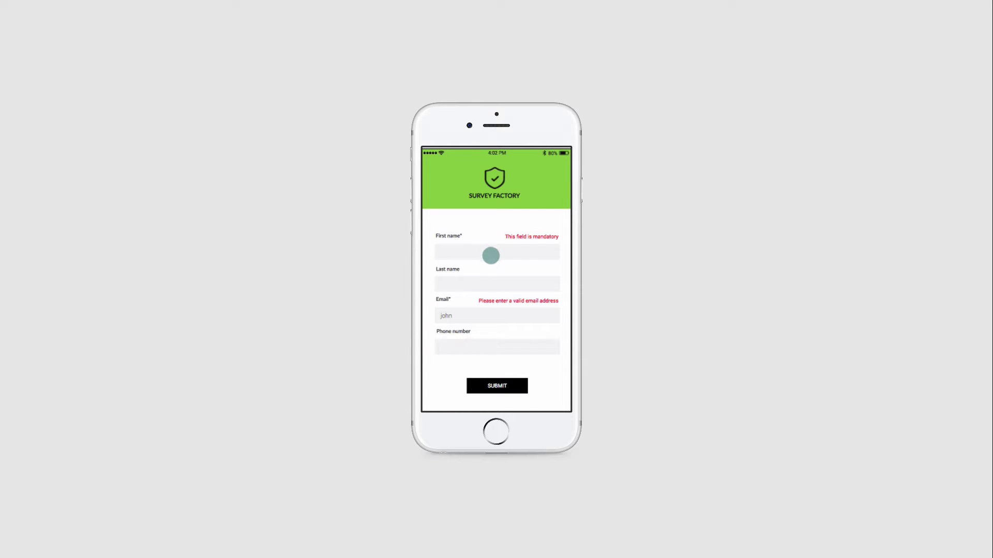
{"action": "type", "text": "john"}
{"action": "left_click", "coordinate": [476, 317]}
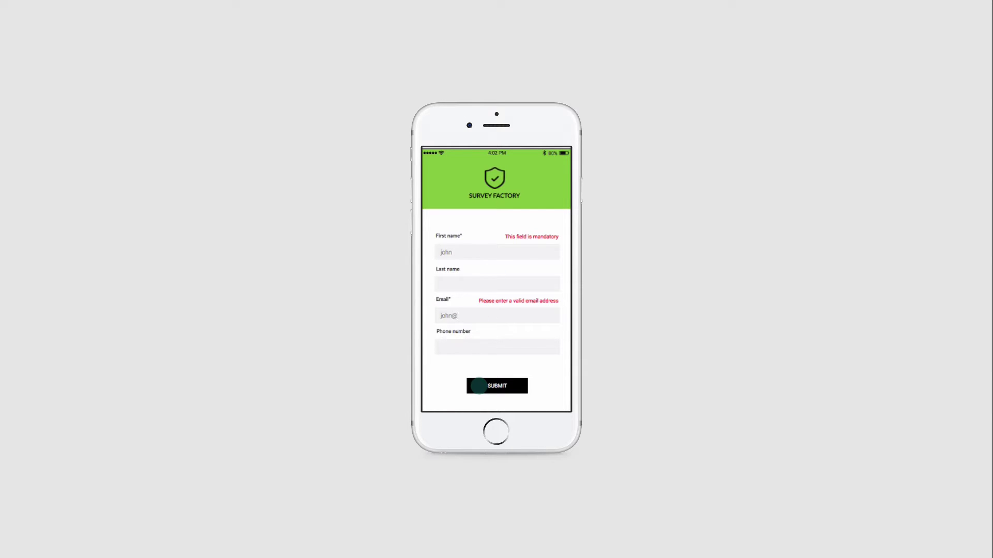
{"action": "left_click", "coordinate": [499, 386]}
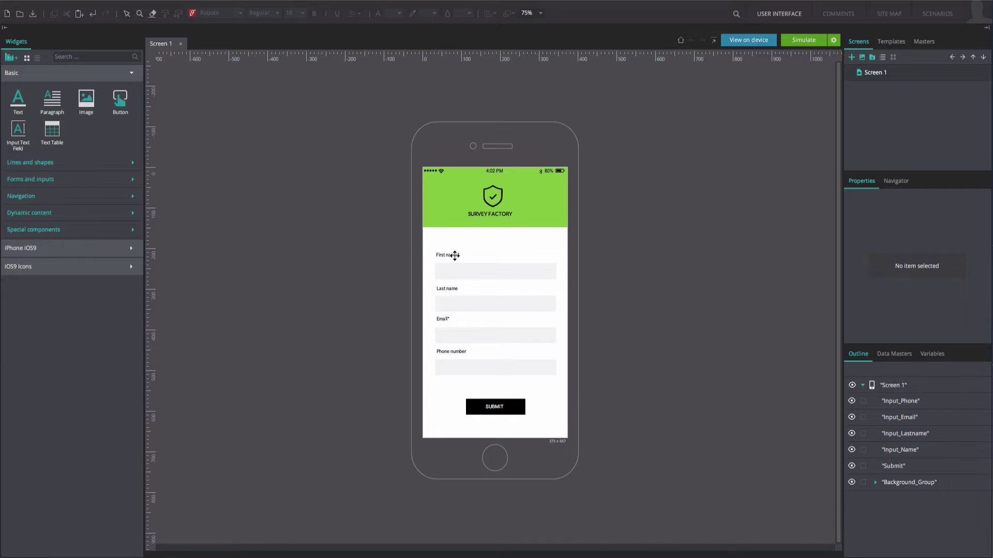
Step: Place a Text widget above First name and an iOS9 OK Filled check icon in the First name field
{"action": "left_click_drag", "start_coordinate": [25, 108], "coordinate": [510, 252]}
{"action": "left_click", "coordinate": [99, 56]}
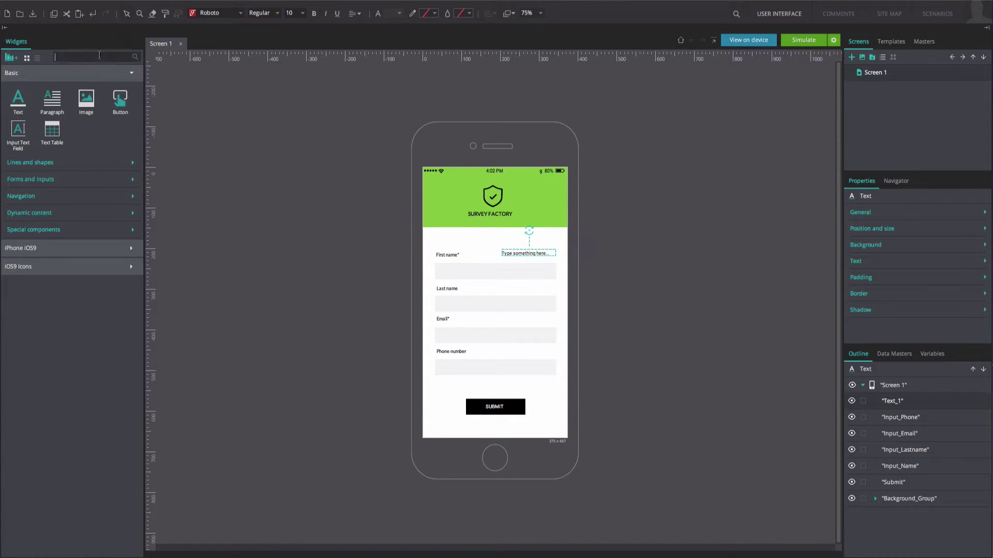
{"action": "type", "text": "ok"}
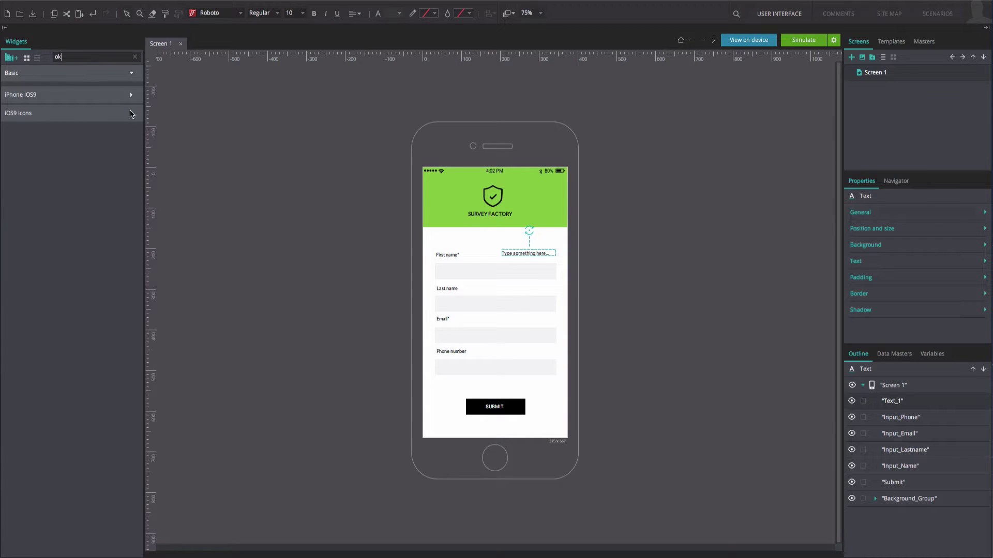
{"action": "left_click", "coordinate": [131, 112]}
{"action": "left_click_drag", "start_coordinate": [85, 138], "coordinate": [553, 274]}
Step: Label the text 'This field is mandatory', add a check icon to Email, and place a text above Email
{"action": "left_click", "coordinate": [537, 252]}
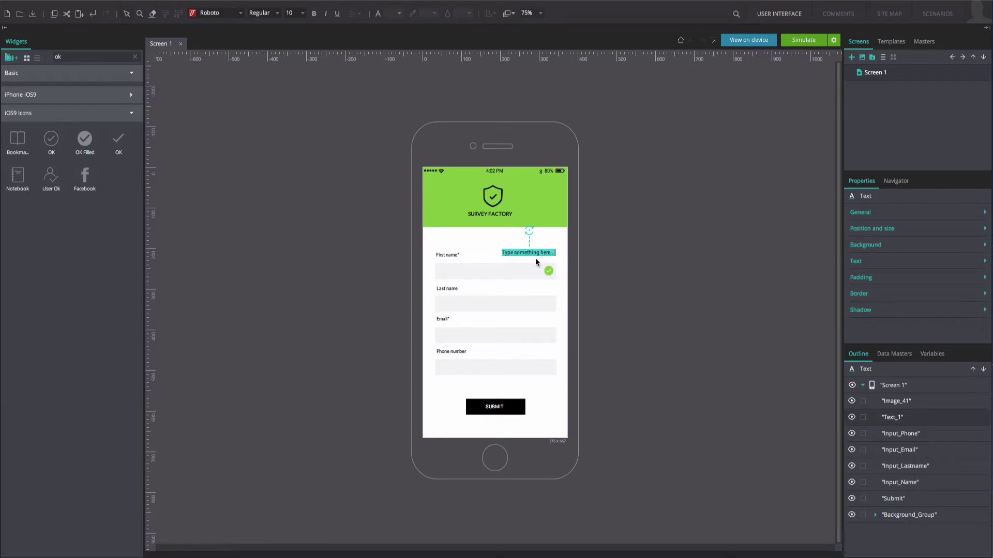
{"action": "type", "text": "This field is"}
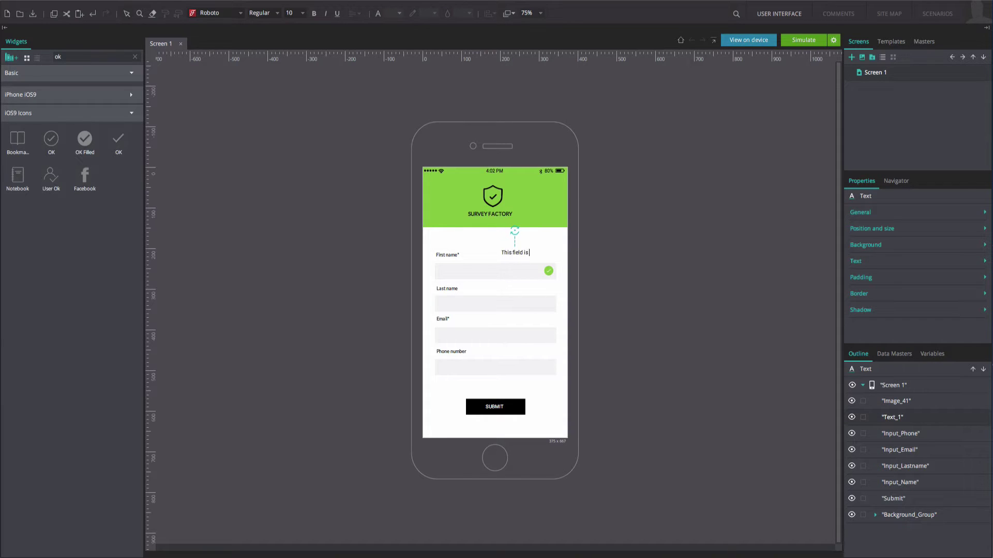
{"action": "type", "text": " mandatory"}
{"action": "key", "text": "Escape"}
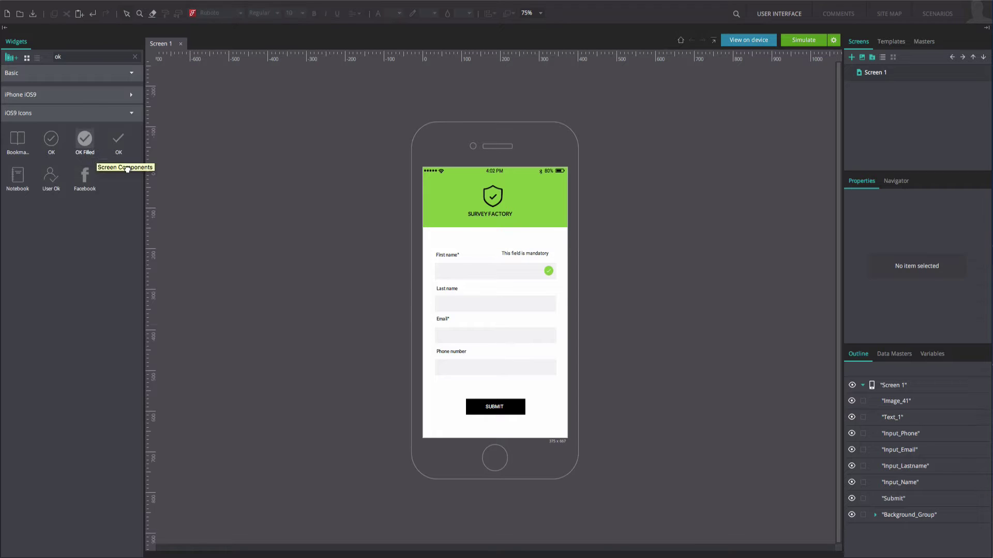
{"action": "left_click_drag", "start_coordinate": [127, 169], "coordinate": [548, 336]}
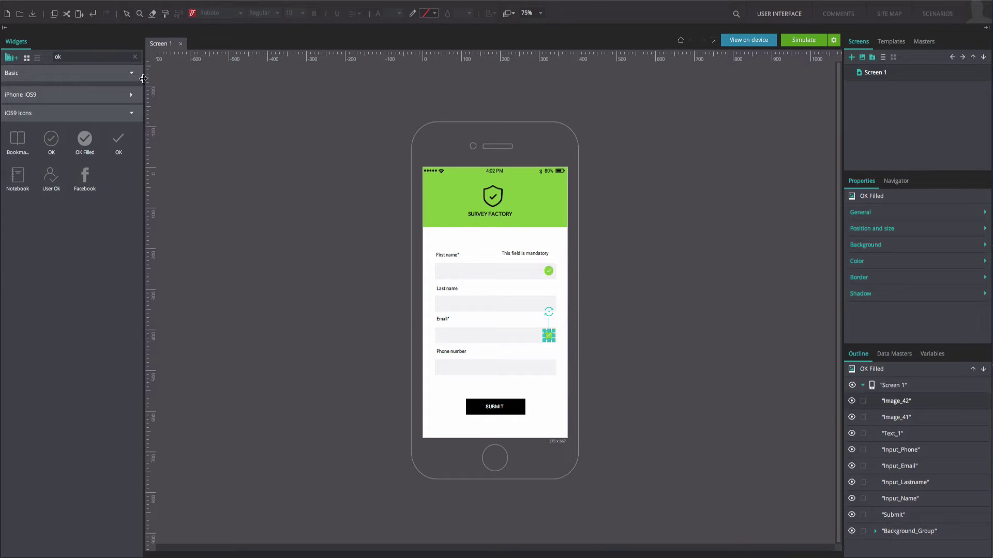
{"action": "left_click", "coordinate": [135, 57]}
{"action": "left_click_drag", "start_coordinate": [18, 99], "coordinate": [509, 322]}
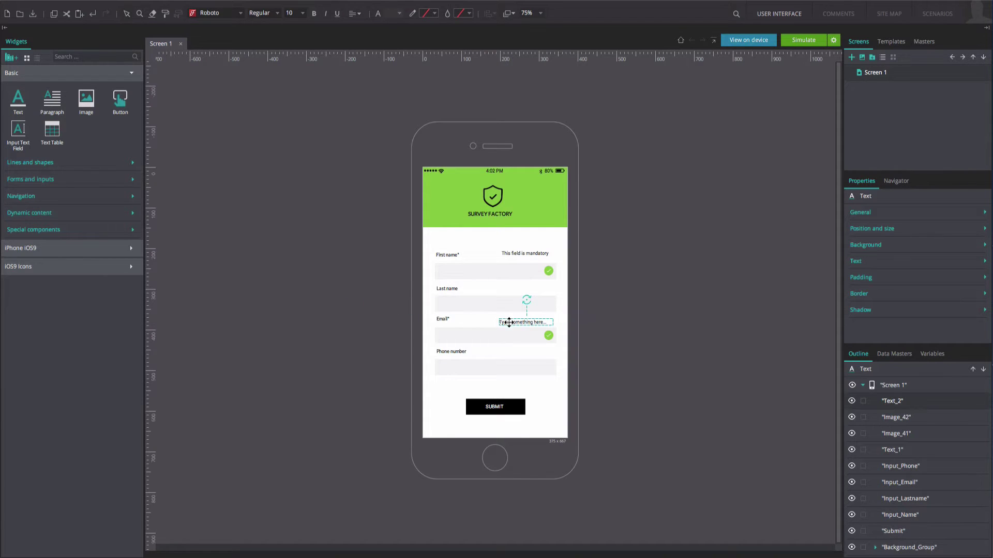
Step: Enter 'Please enter a valid email address' in the new text and nudge the mandatory message right
{"action": "double_click", "coordinate": [509, 322]}
{"action": "type", "text": "Please enter"}
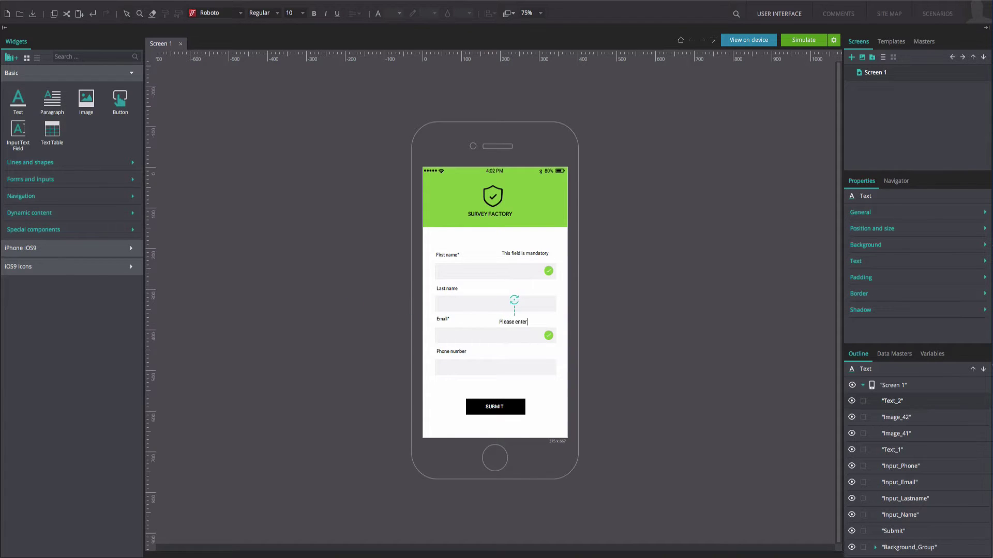
{"action": "type", "text": " a valid email address"}
{"action": "left_click", "coordinate": [473, 325]}
{"action": "left_click_drag", "start_coordinate": [512, 256], "coordinate": [527, 255]}
Step: Set both error messages and both check icons to Hide component so they start hidden
{"action": "left_click", "coordinate": [522, 321], "text": "shift"}
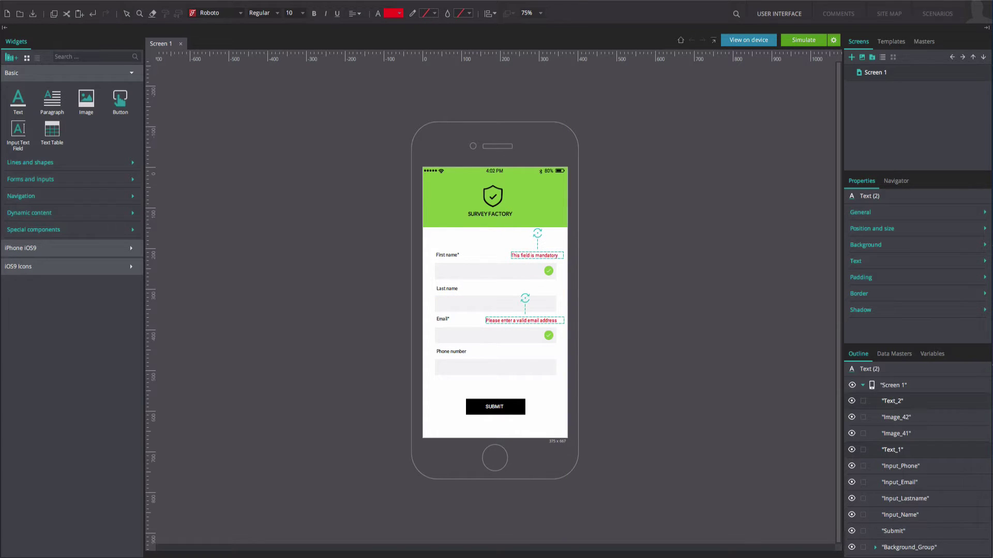
{"action": "left_click", "coordinate": [872, 212]}
{"action": "left_click", "coordinate": [854, 301]}
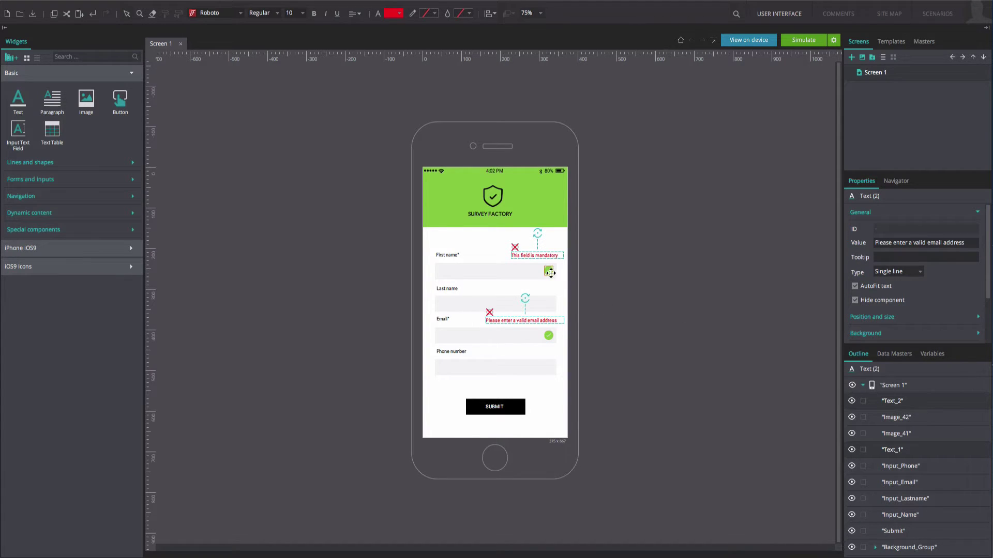
{"action": "left_click", "coordinate": [549, 271]}
{"action": "left_click", "coordinate": [549, 335], "text": "shift"}
{"action": "left_click", "coordinate": [855, 303]}
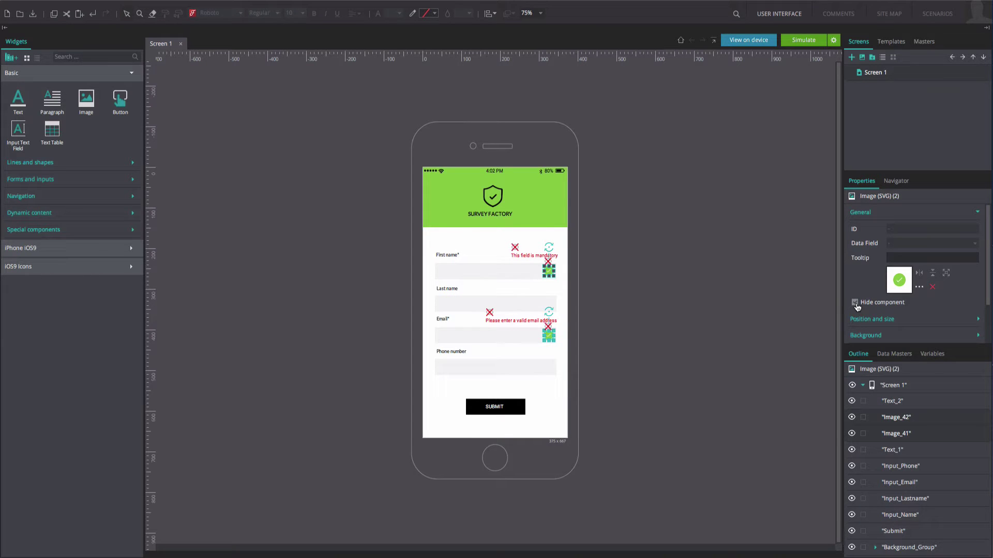
{"action": "left_click", "coordinate": [528, 441]}
{"action": "left_click_drag", "start_coordinate": [455, 551], "coordinate": [480, 447]}
{"action": "scroll", "coordinate": [568, 424], "scroll_direction": "down", "scroll_amount": 2}
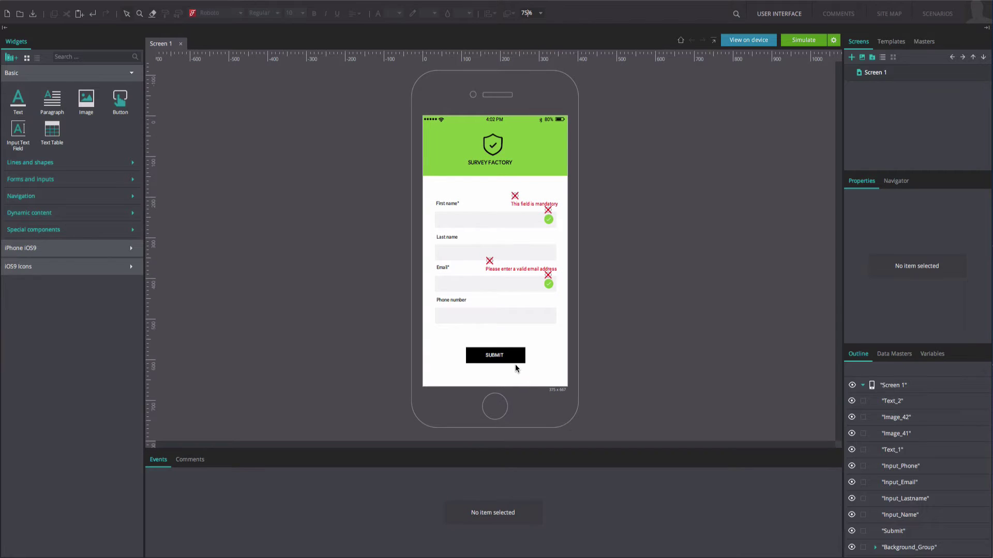
Step: Give SUBMIT an On Tap event that shows the 'This field is mandatory' message
{"action": "left_click", "coordinate": [471, 358]}
{"action": "left_click", "coordinate": [203, 509]}
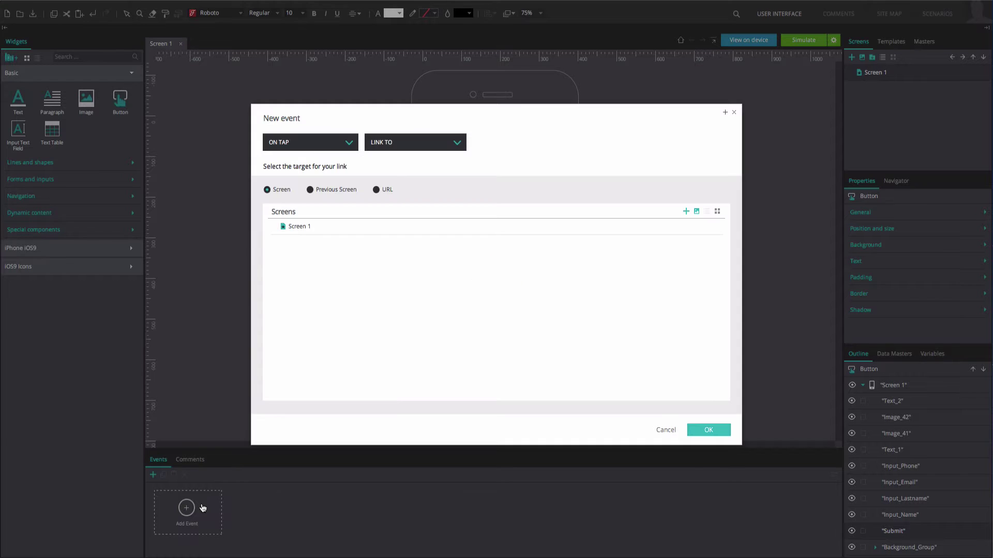
{"action": "left_click", "coordinate": [380, 145]}
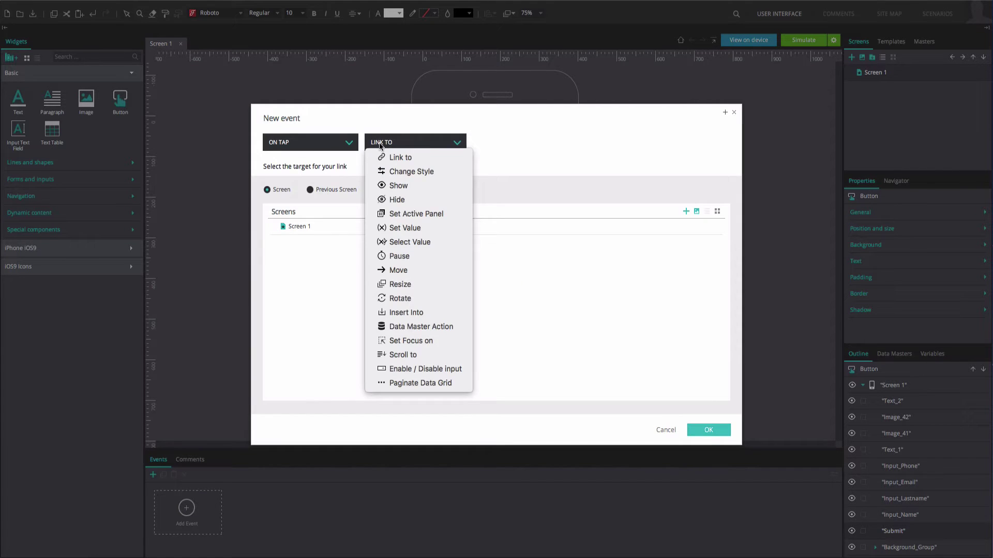
{"action": "left_click", "coordinate": [381, 186]}
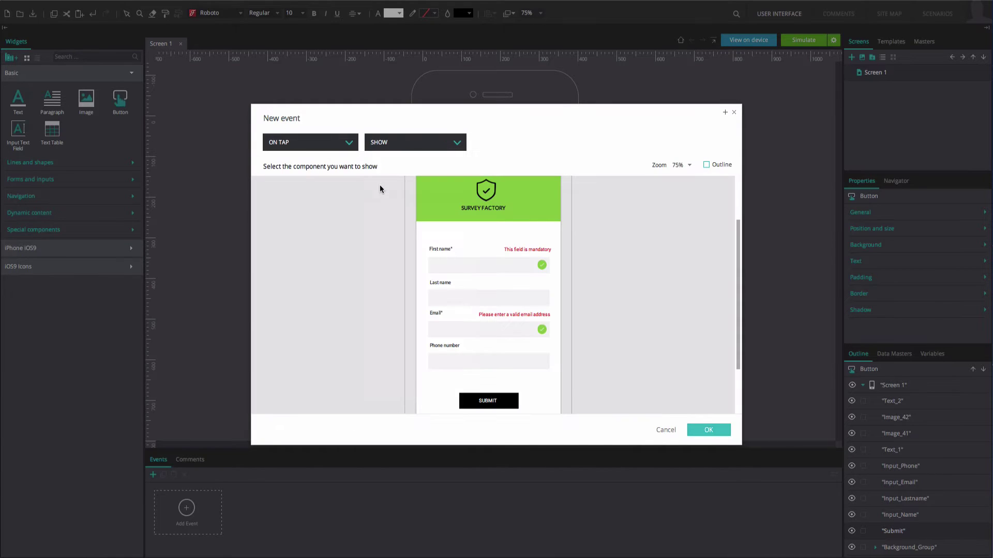
{"action": "left_click", "coordinate": [516, 250]}
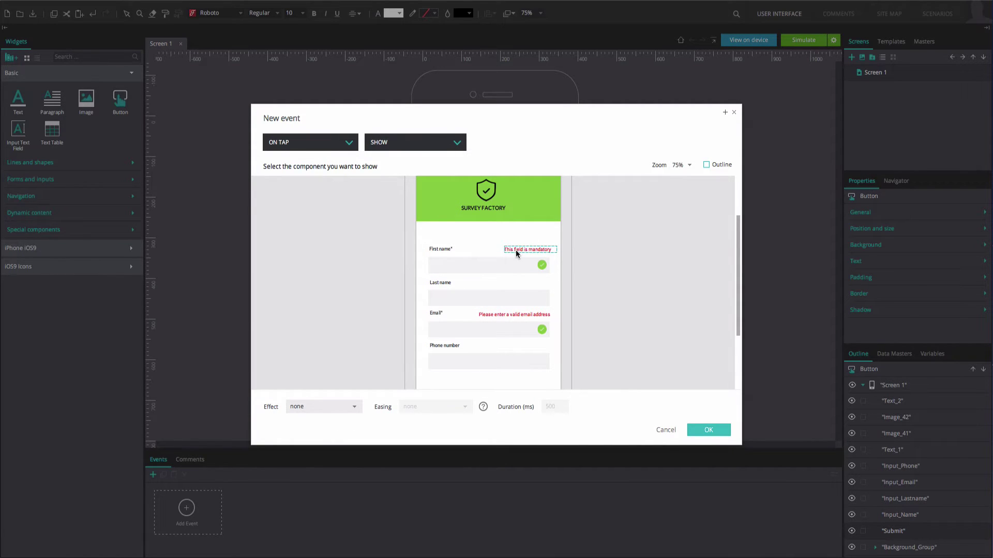
{"action": "left_click", "coordinate": [694, 430]}
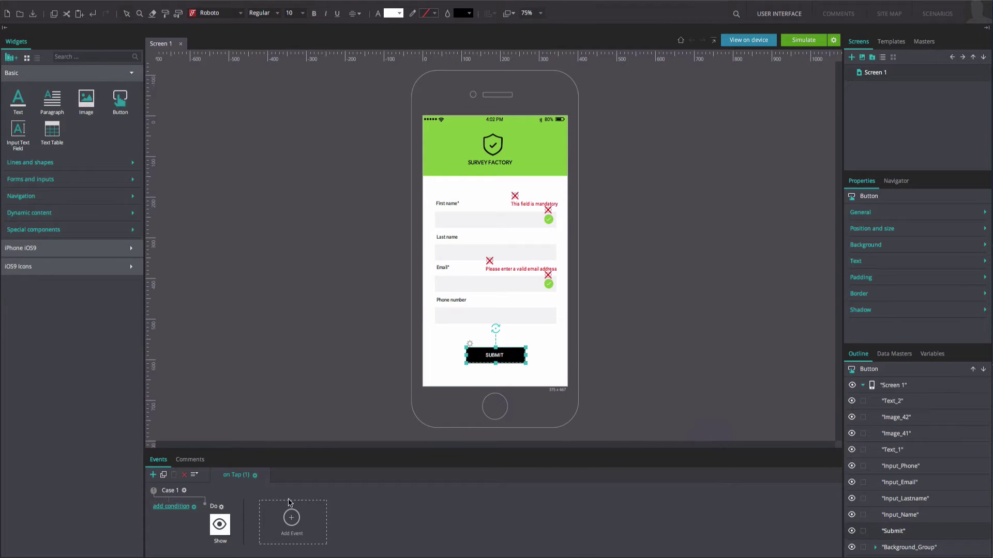
Step: Add a second action to the tap event that hides the First name check icon
{"action": "left_click", "coordinate": [224, 507]}
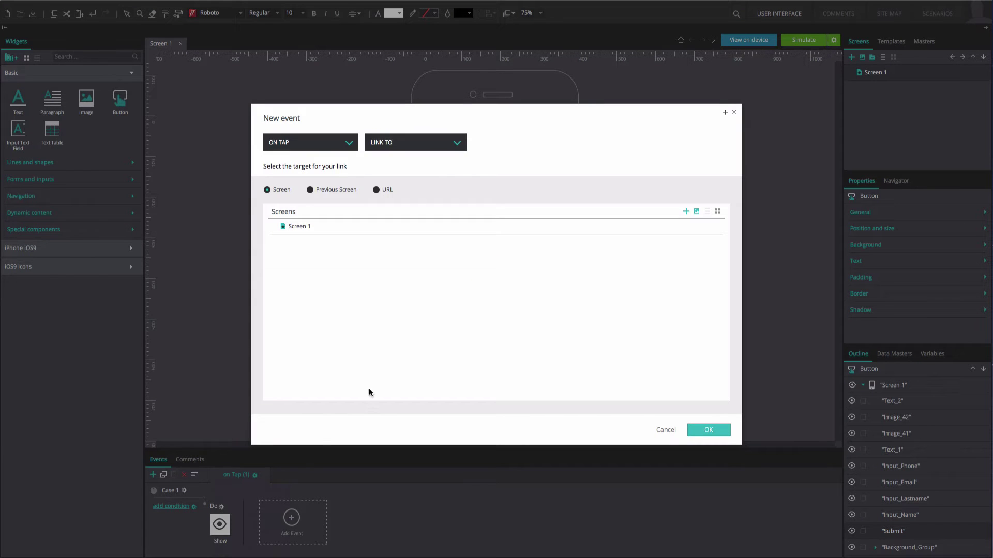
{"action": "left_click", "coordinate": [430, 145]}
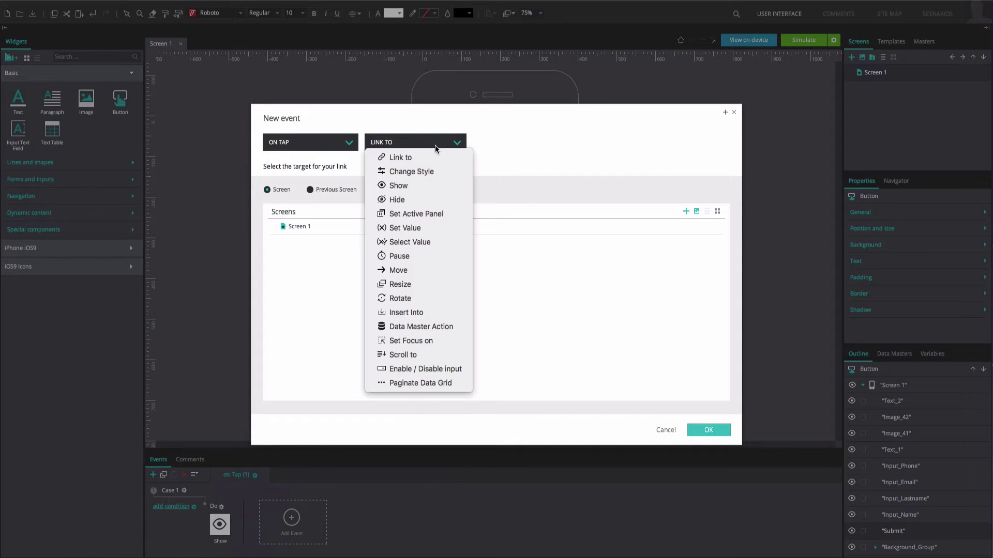
{"action": "left_click", "coordinate": [407, 194]}
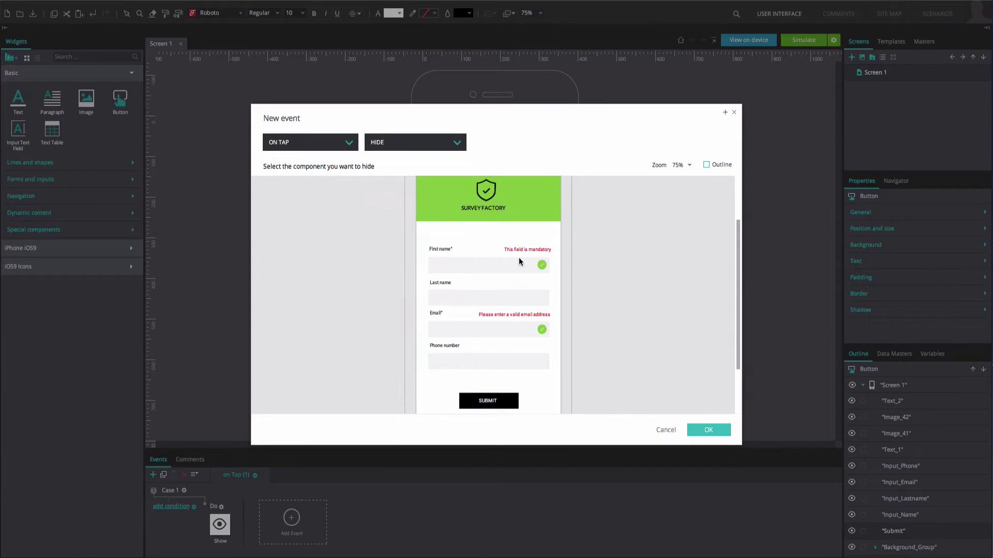
{"action": "left_click", "coordinate": [542, 265]}
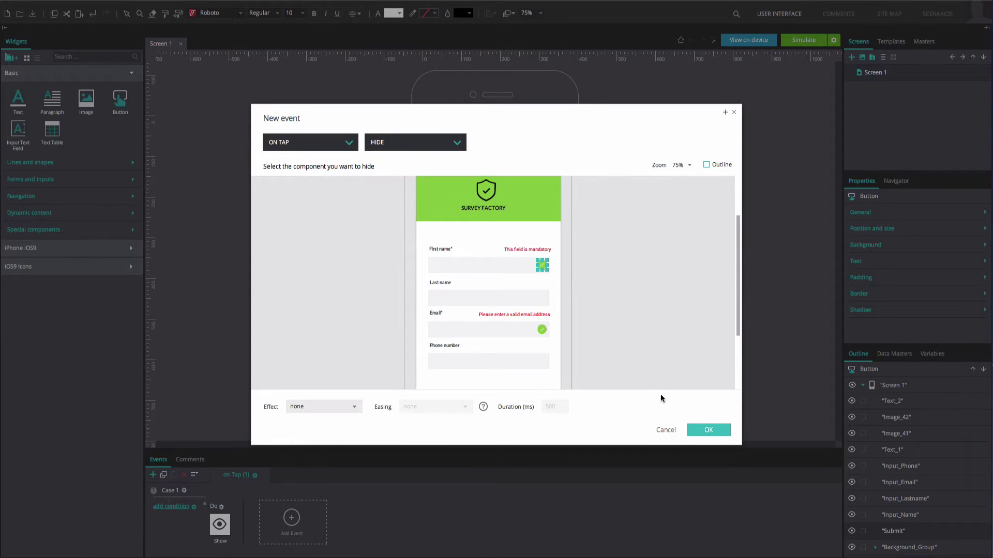
{"action": "left_click", "coordinate": [708, 430]}
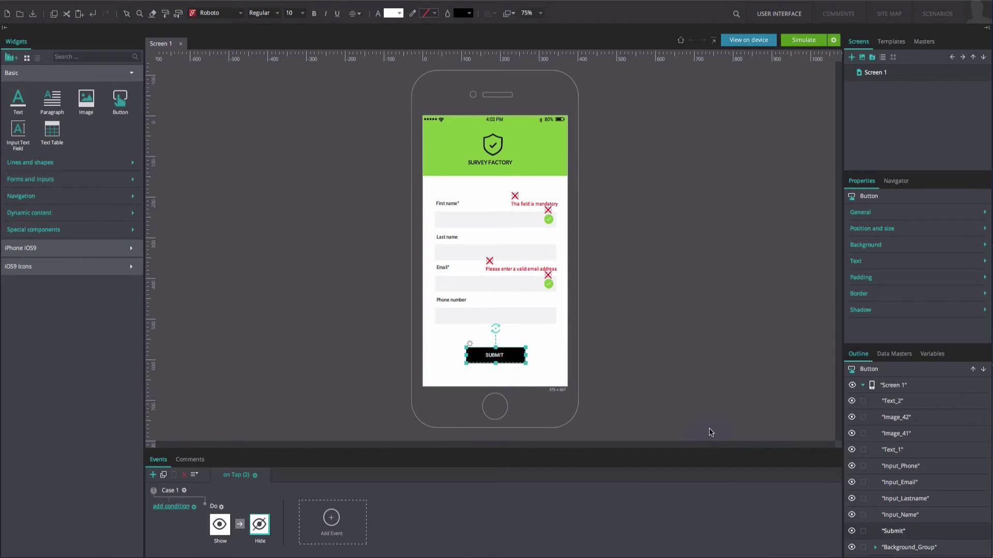
Step: Build the condition Input_Name value equals an empty Text constant
{"action": "left_click", "coordinate": [181, 508]}
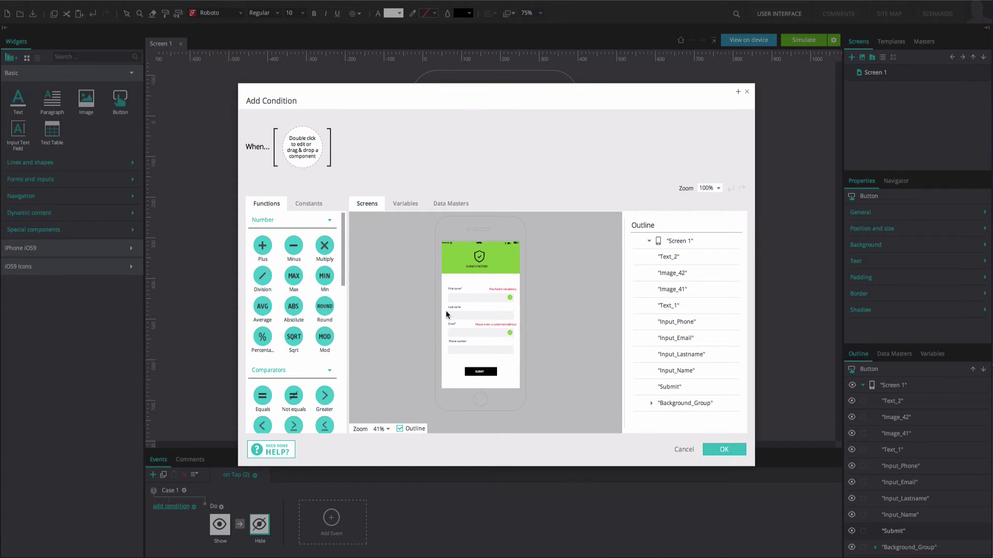
{"action": "left_click_drag", "start_coordinate": [448, 298], "coordinate": [305, 132]}
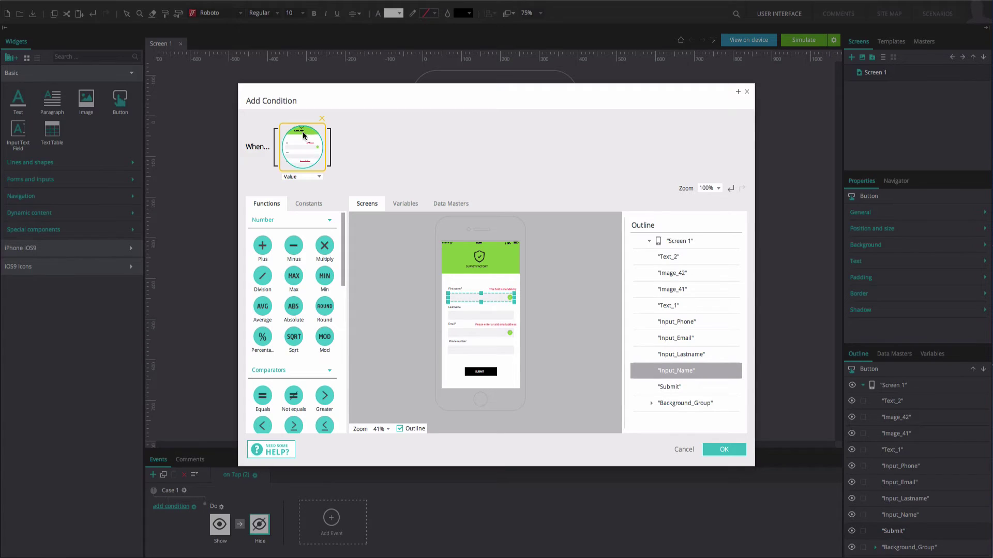
{"action": "left_click_drag", "start_coordinate": [256, 398], "coordinate": [336, 174]}
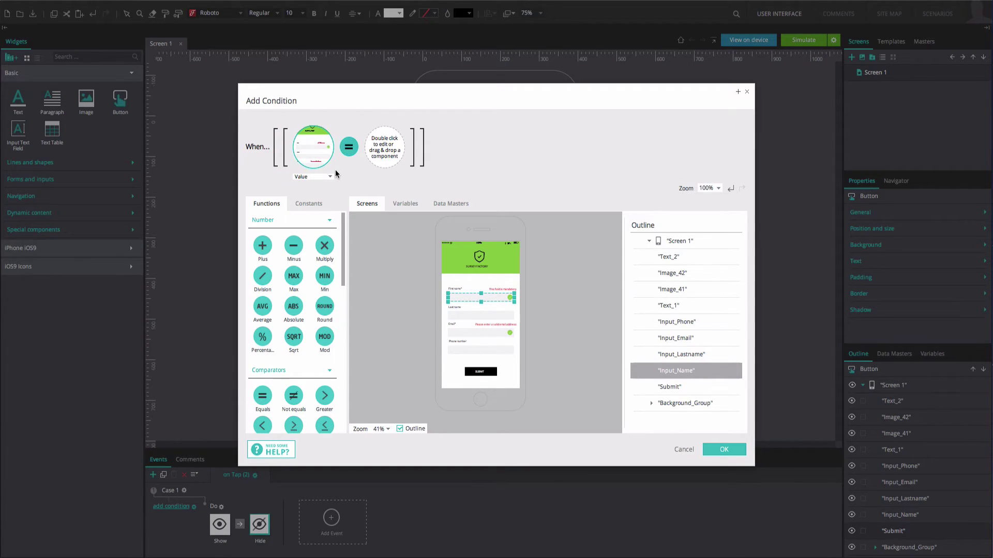
{"action": "left_click", "coordinate": [317, 207]}
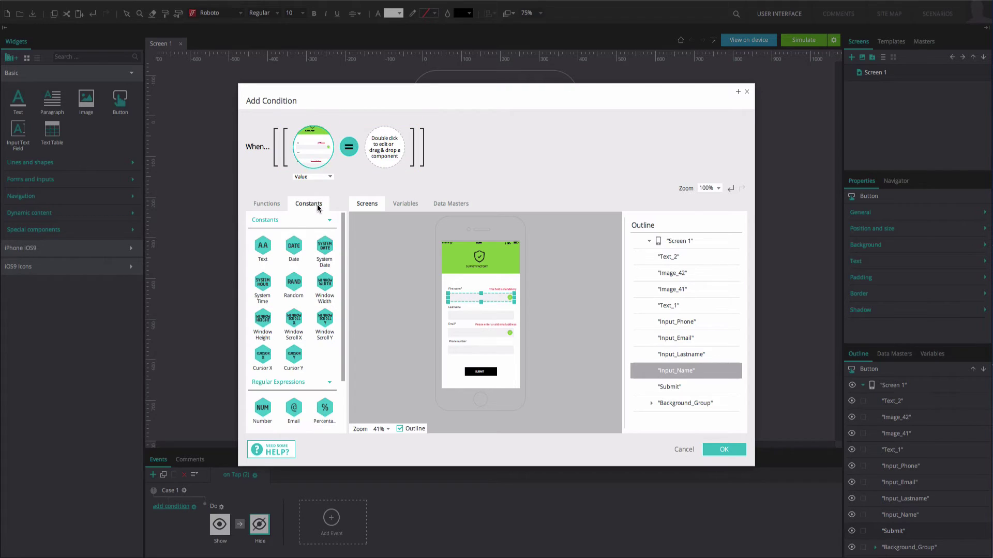
{"action": "left_click_drag", "start_coordinate": [263, 247], "coordinate": [367, 159]}
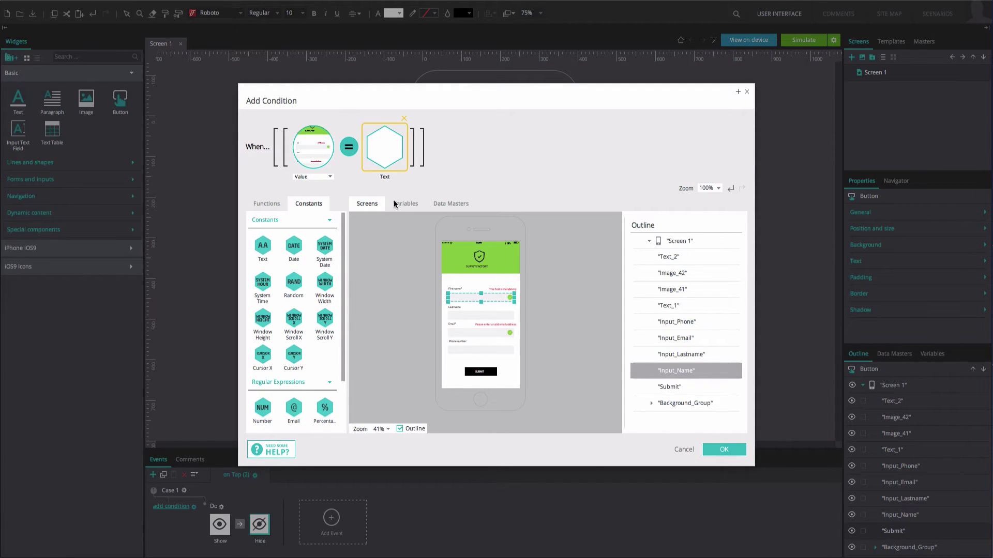
Step: Apply the empty-first-name condition and test SUBMIT on the empty form in simulation
{"action": "left_click", "coordinate": [706, 450]}
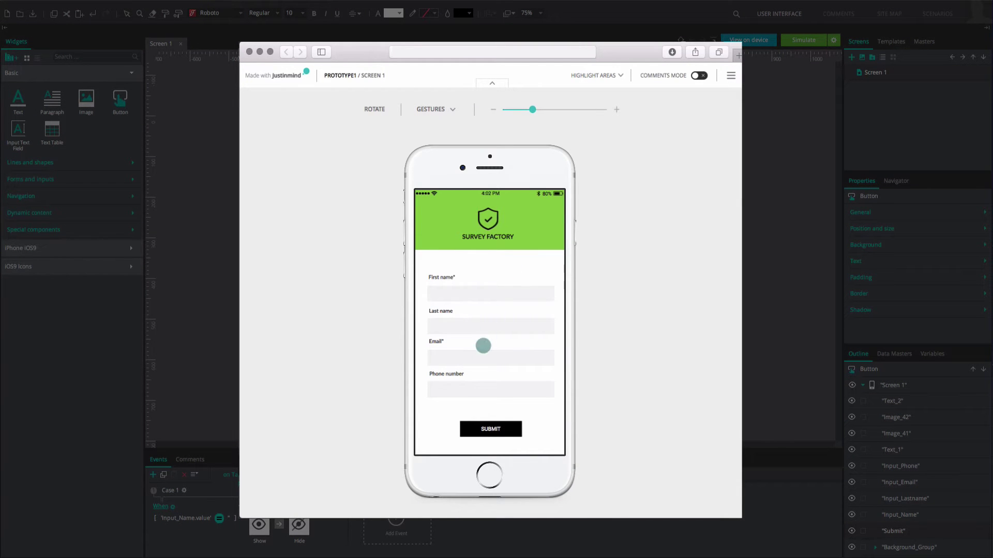
{"action": "left_click", "coordinate": [474, 435]}
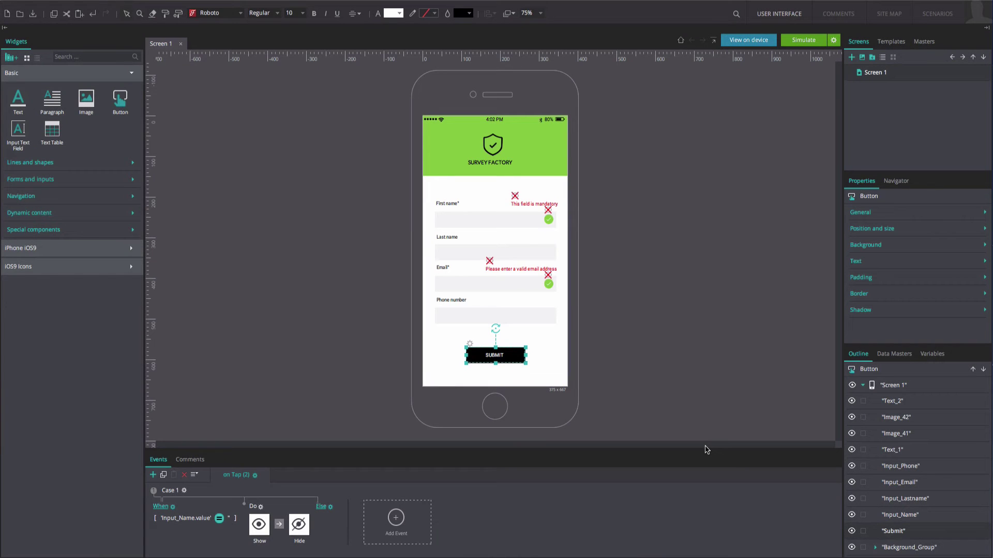
Step: Add an Else action that hides the 'This field is mandatory' label
{"action": "left_click", "coordinate": [323, 507]}
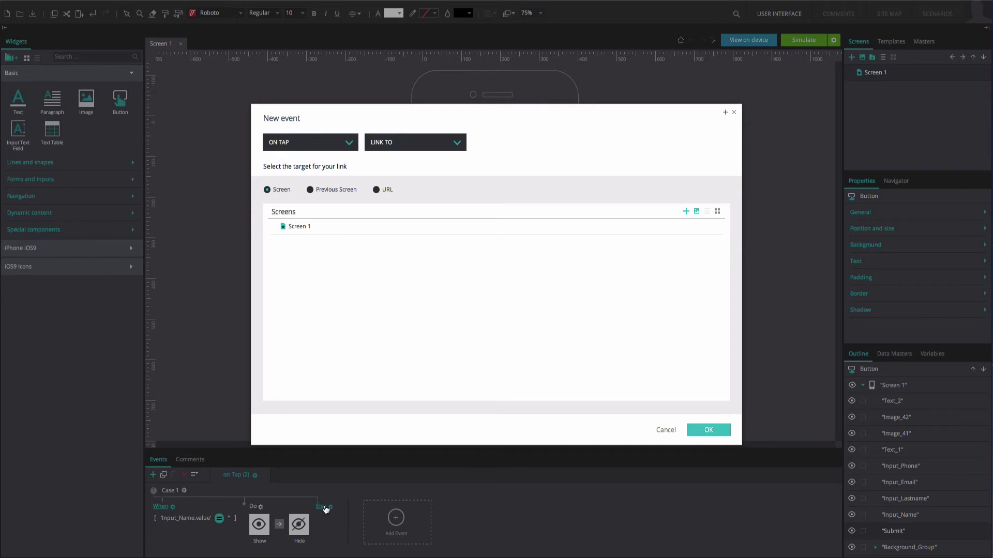
{"action": "left_click", "coordinate": [450, 145]}
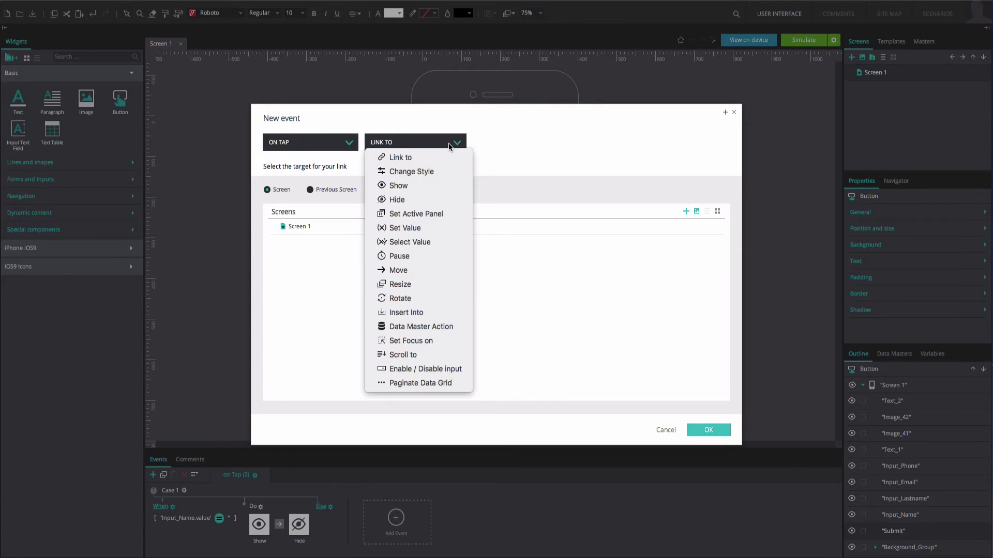
{"action": "left_click", "coordinate": [421, 199]}
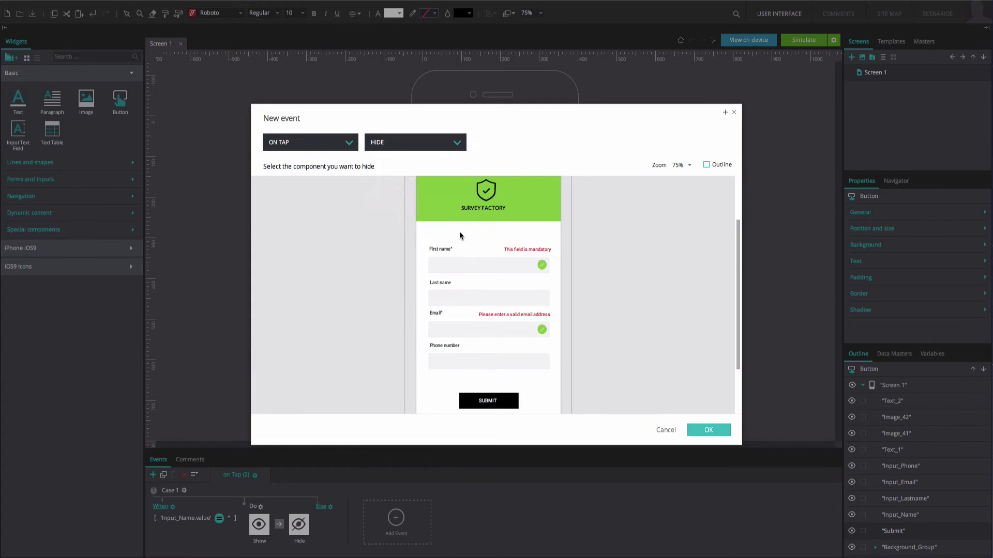
{"action": "left_click", "coordinate": [511, 251]}
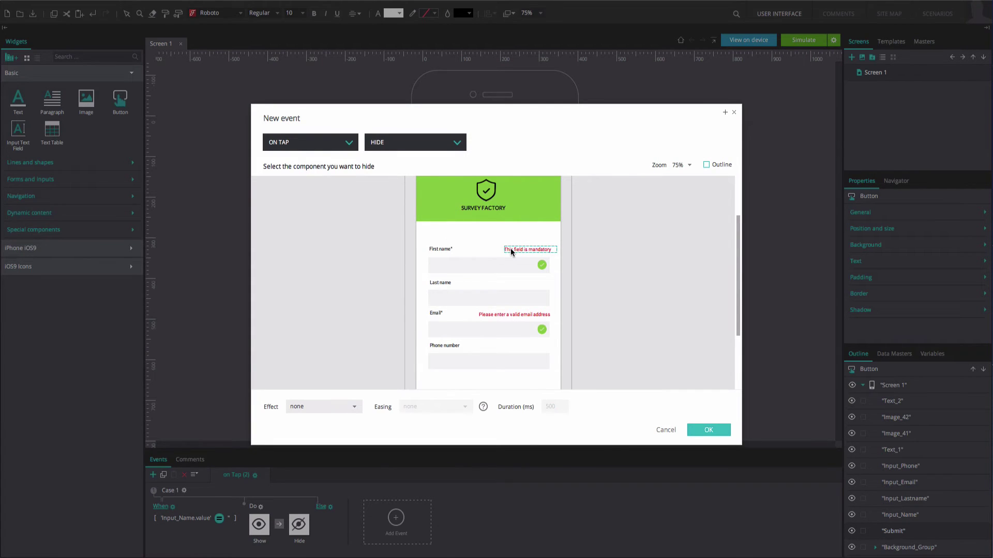
{"action": "left_click", "coordinate": [703, 432]}
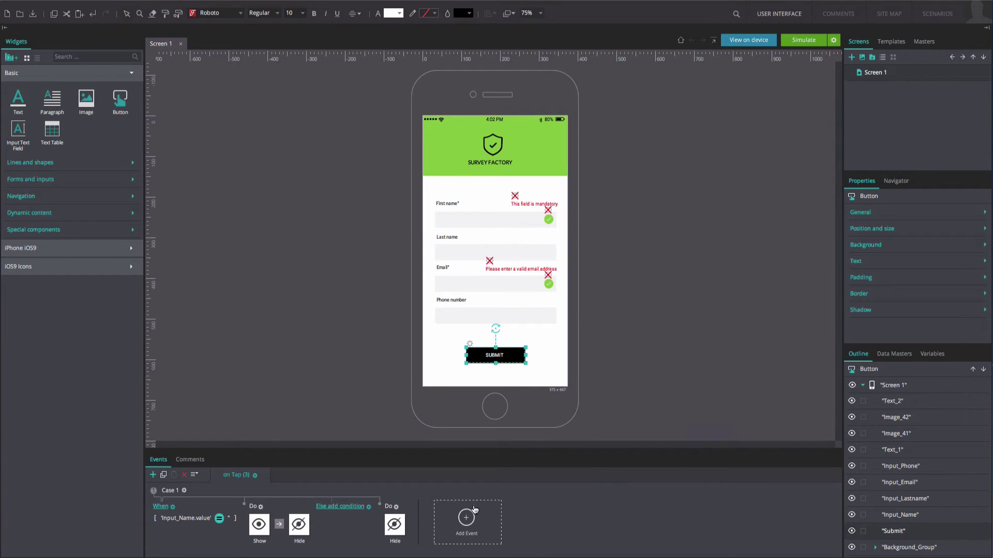
Step: Add a second Else action that shows the green check beside First name
{"action": "left_click", "coordinate": [396, 507]}
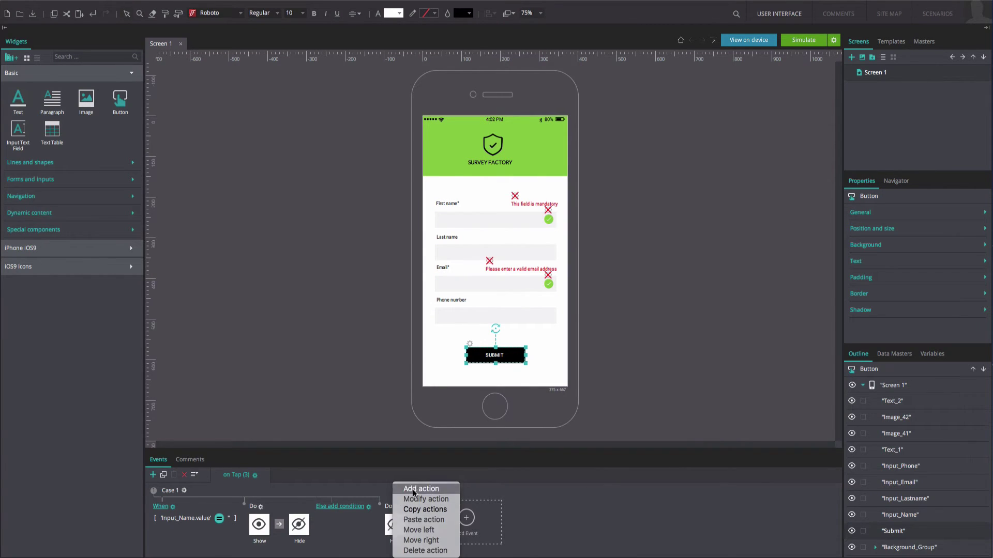
{"action": "left_click", "coordinate": [414, 493]}
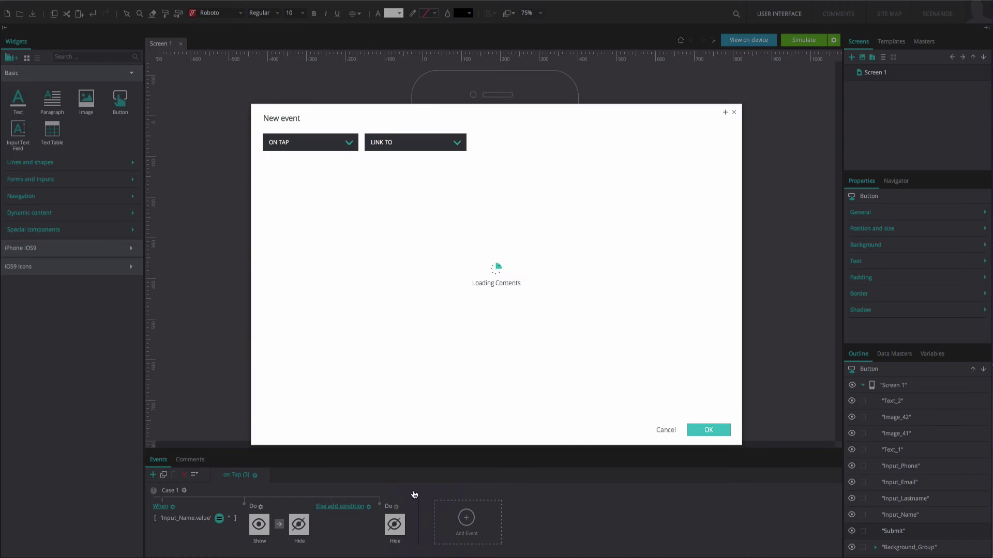
{"action": "left_click", "coordinate": [437, 149]}
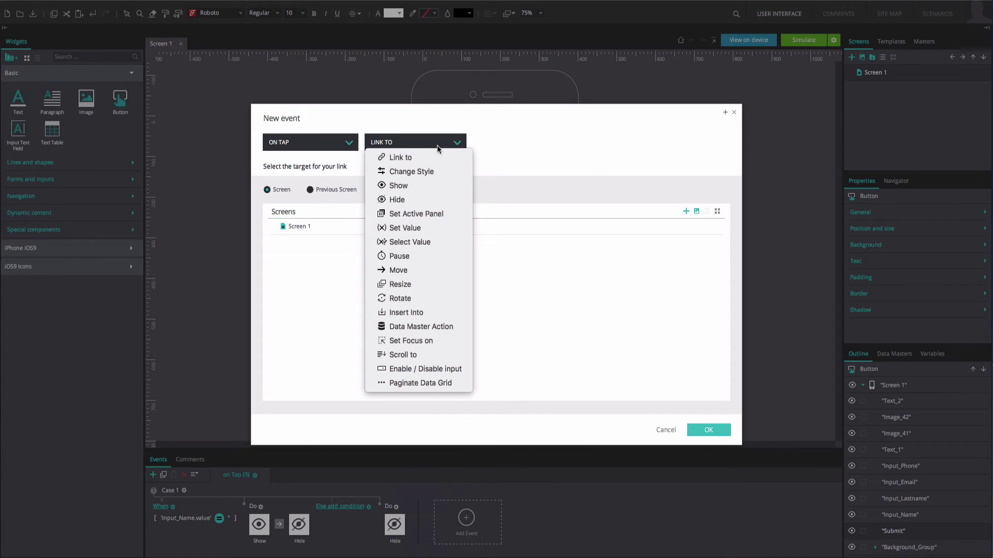
{"action": "left_click", "coordinate": [438, 187]}
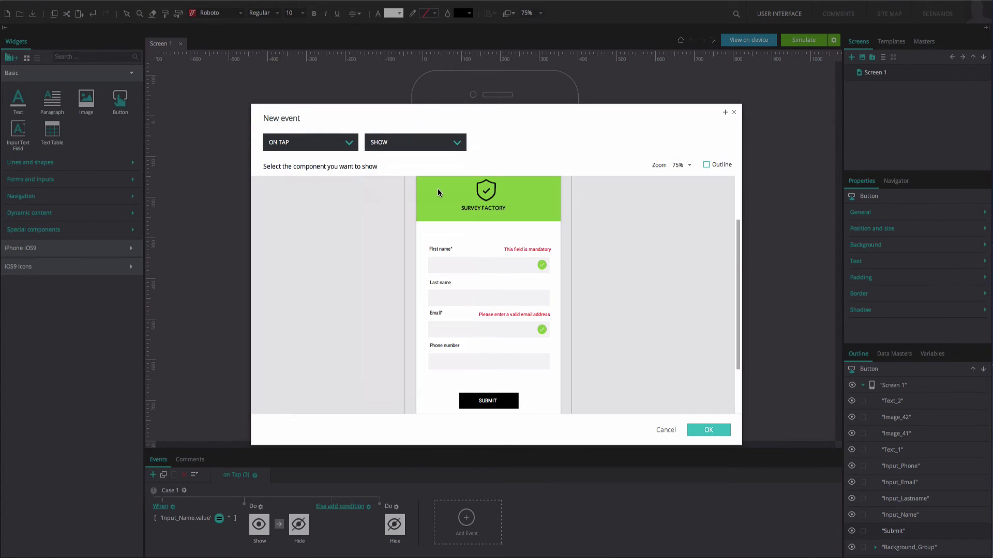
{"action": "left_click", "coordinate": [541, 266]}
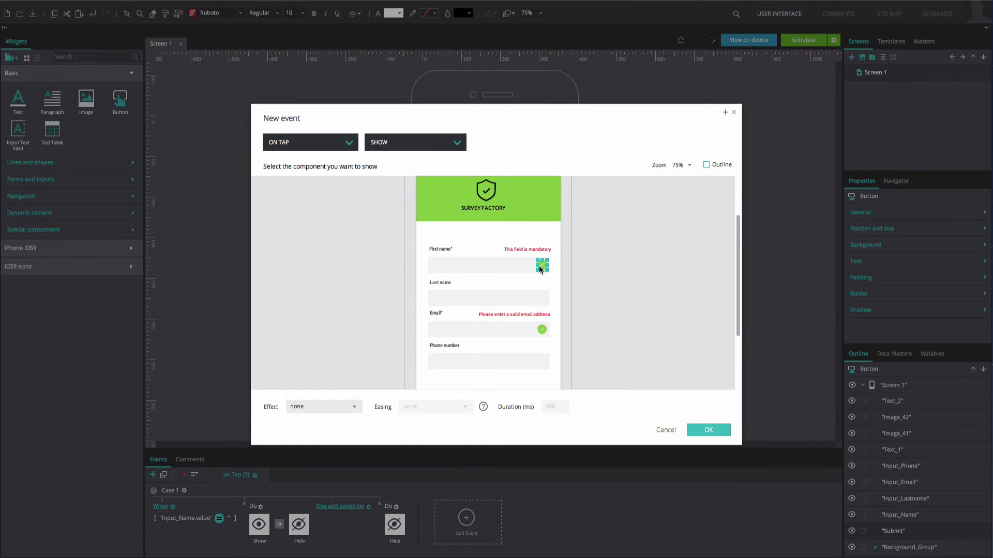
{"action": "left_click", "coordinate": [698, 428]}
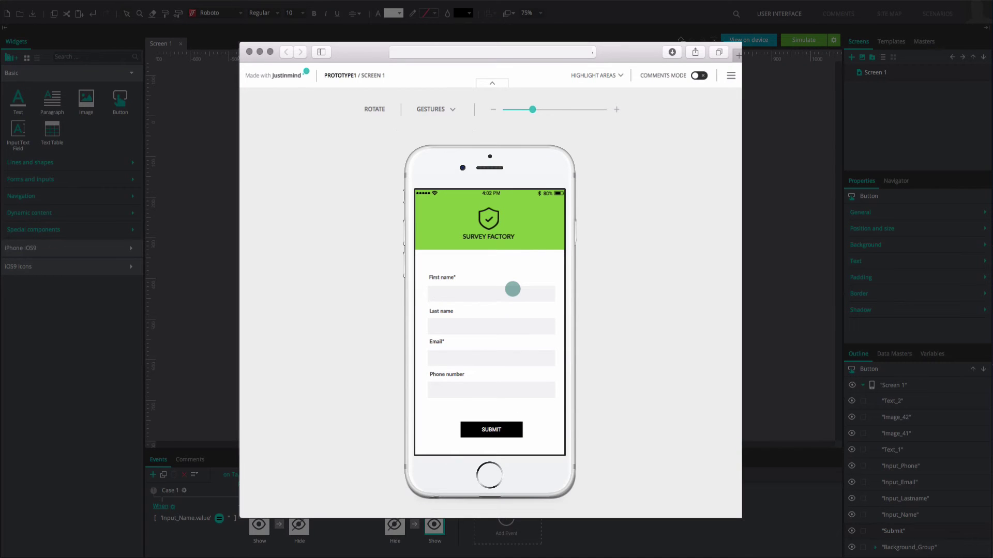
Step: Enter a first name in the simulator, tap SUBMIT to see the green check, and close the simulation
{"action": "left_click", "coordinate": [512, 289]}
{"action": "type", "text": "john"}
{"action": "left_click", "coordinate": [486, 430]}
{"action": "key", "text": "super+w"}
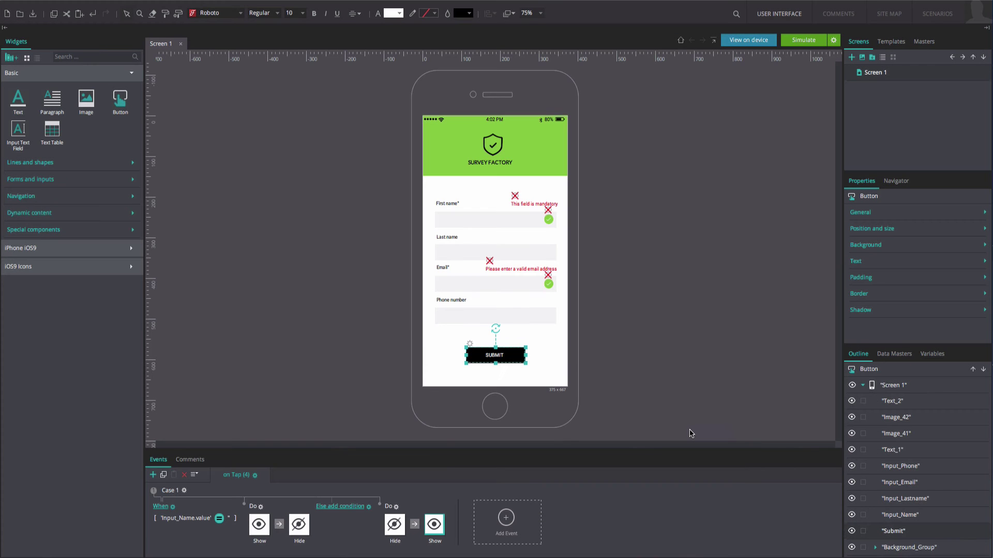
Step: Create Case 2 on Submit that shows the 'Please enter a valid email address' message
{"action": "left_click", "coordinate": [523, 518]}
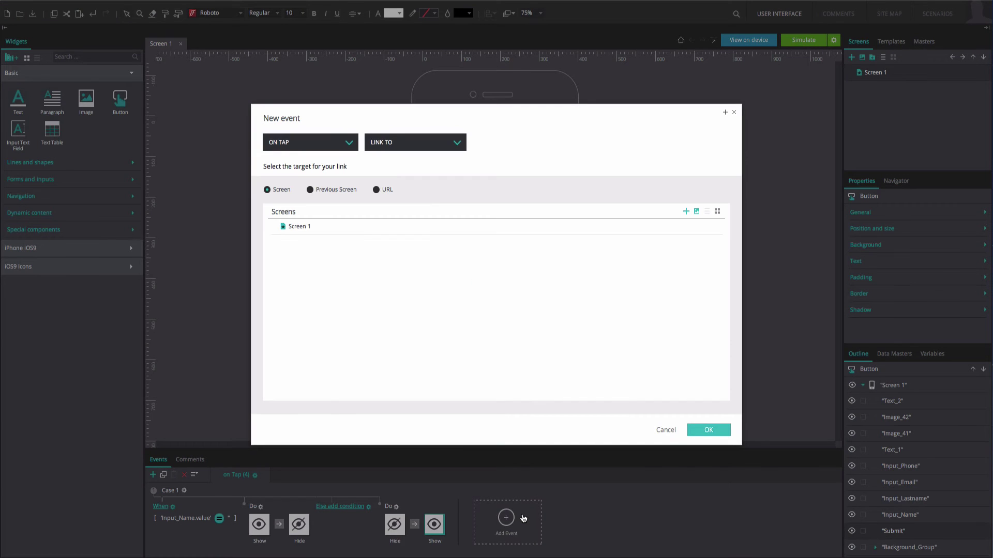
{"action": "left_click", "coordinate": [447, 143]}
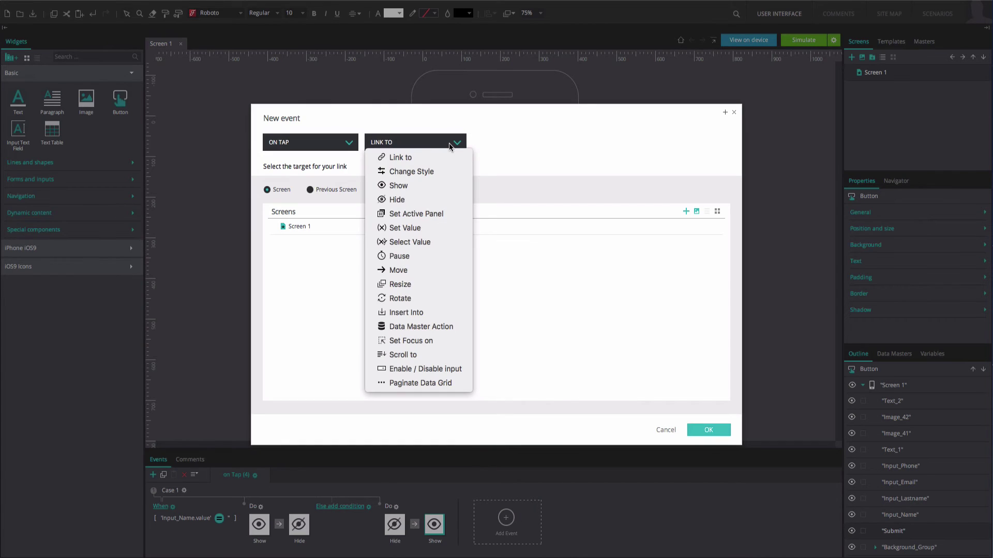
{"action": "left_click", "coordinate": [439, 179]}
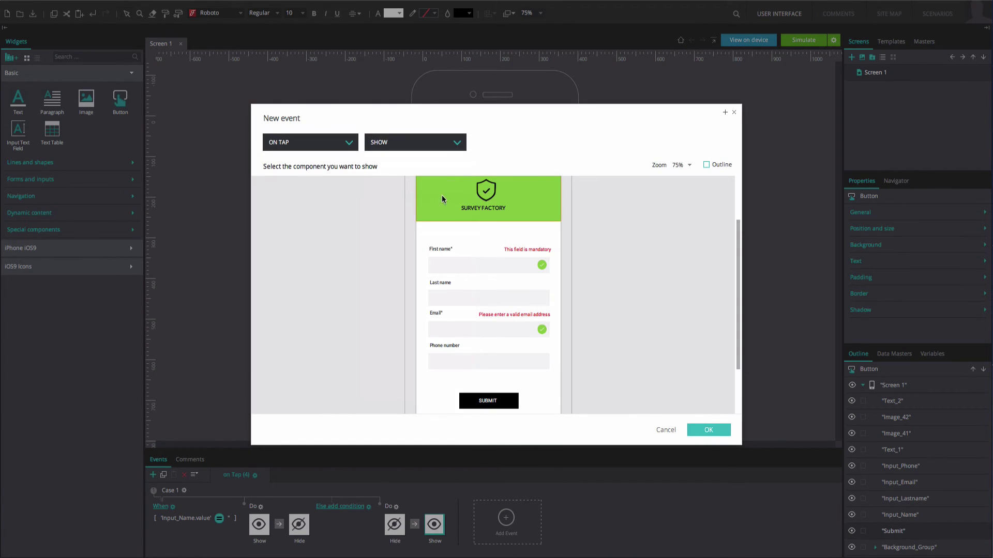
{"action": "left_click", "coordinate": [482, 315]}
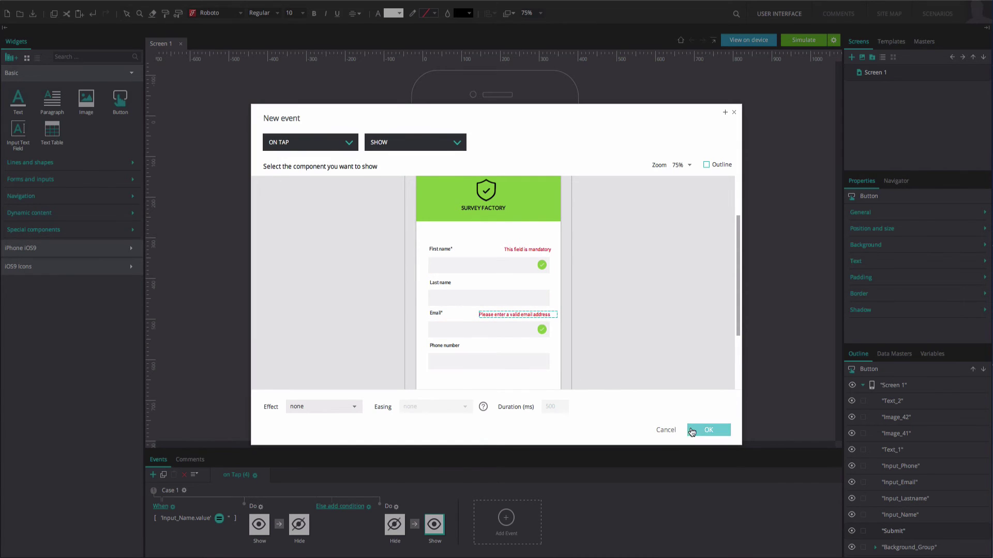
{"action": "left_click", "coordinate": [695, 430]}
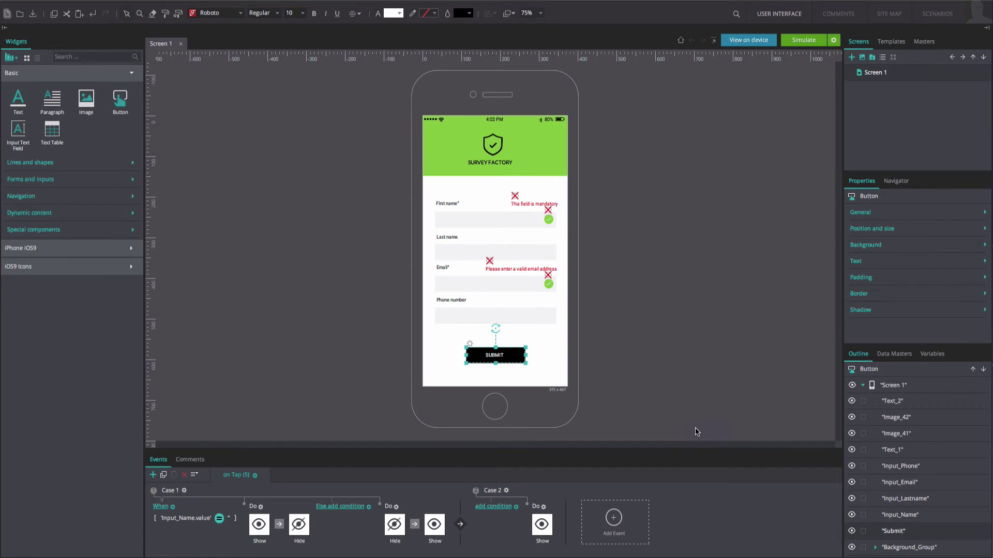
Step: Add a Hide action to Case 2 targeting the Email field's check icon
{"action": "right_click", "coordinate": [544, 509]}
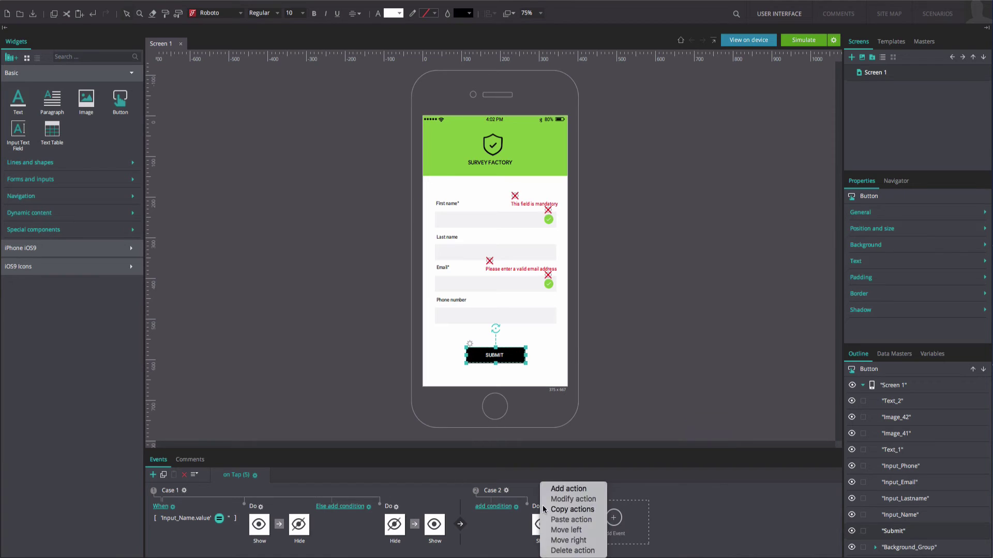
{"action": "left_click", "coordinate": [552, 491]}
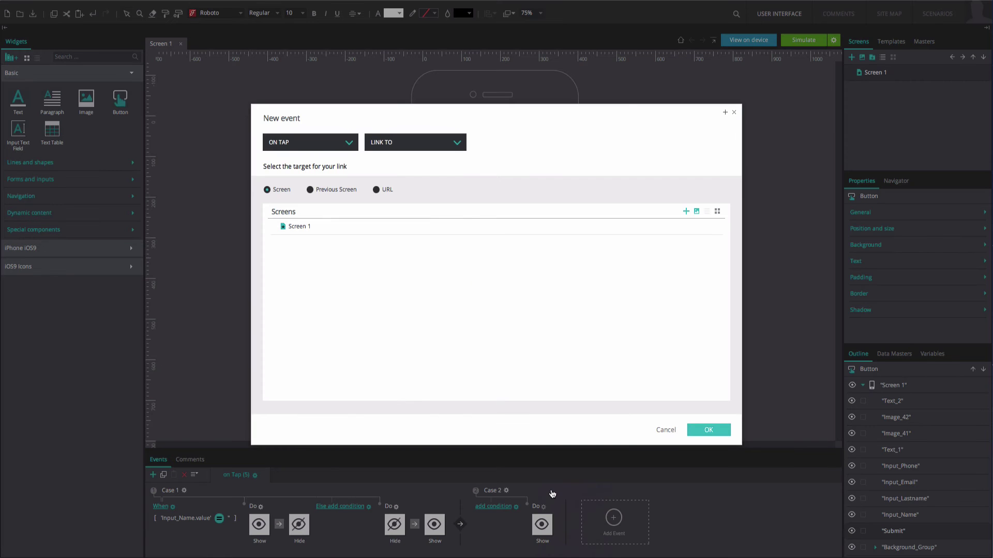
{"action": "left_click", "coordinate": [461, 150]}
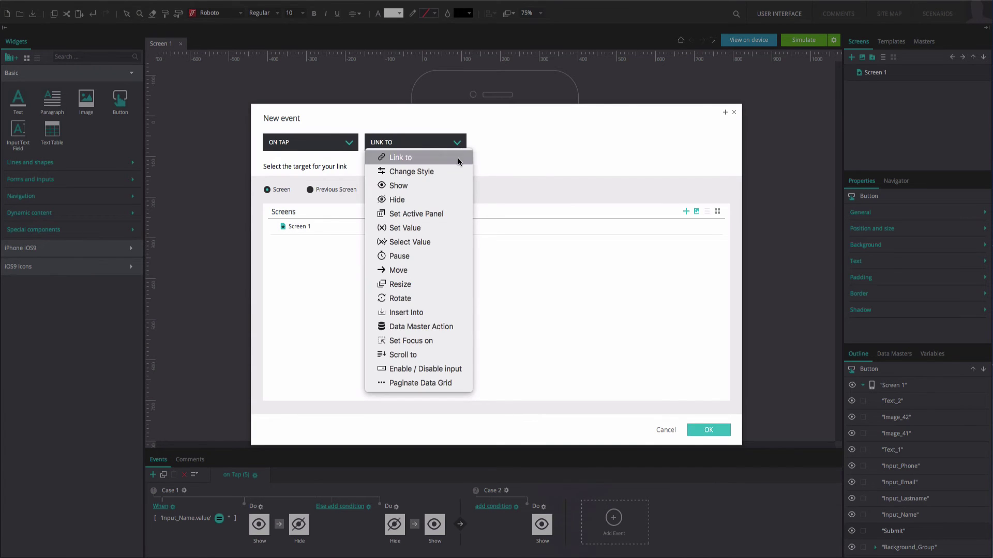
{"action": "left_click", "coordinate": [444, 199]}
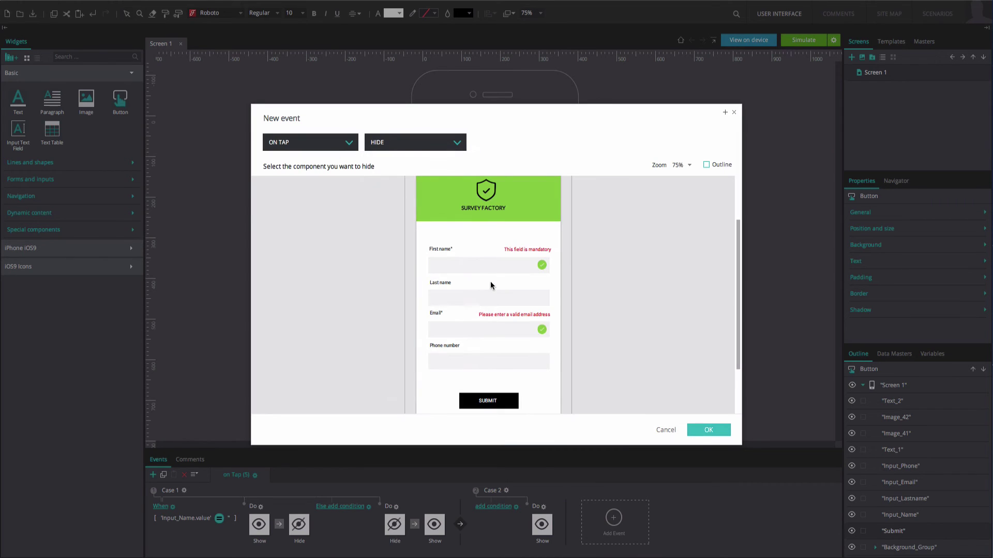
{"action": "left_click", "coordinate": [537, 332]}
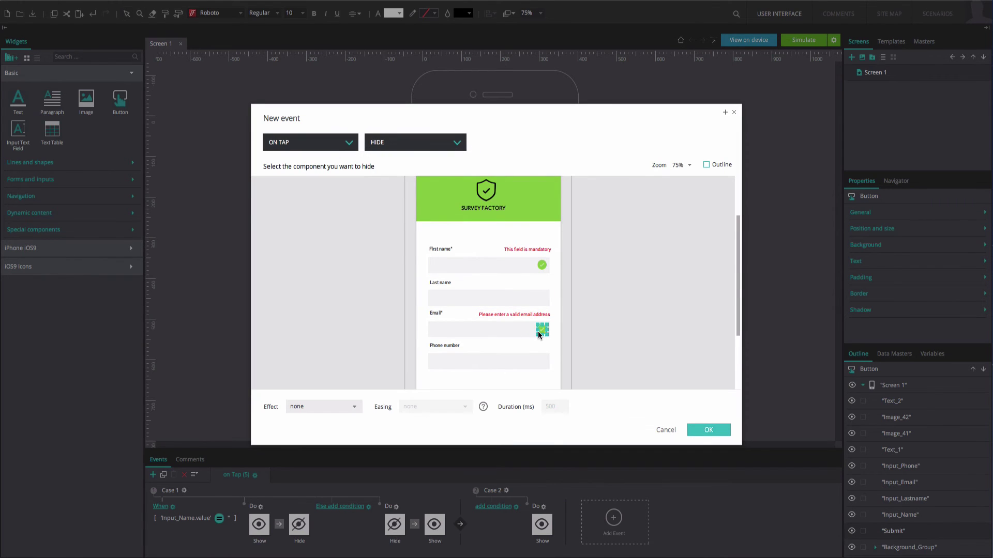
{"action": "left_click", "coordinate": [704, 431]}
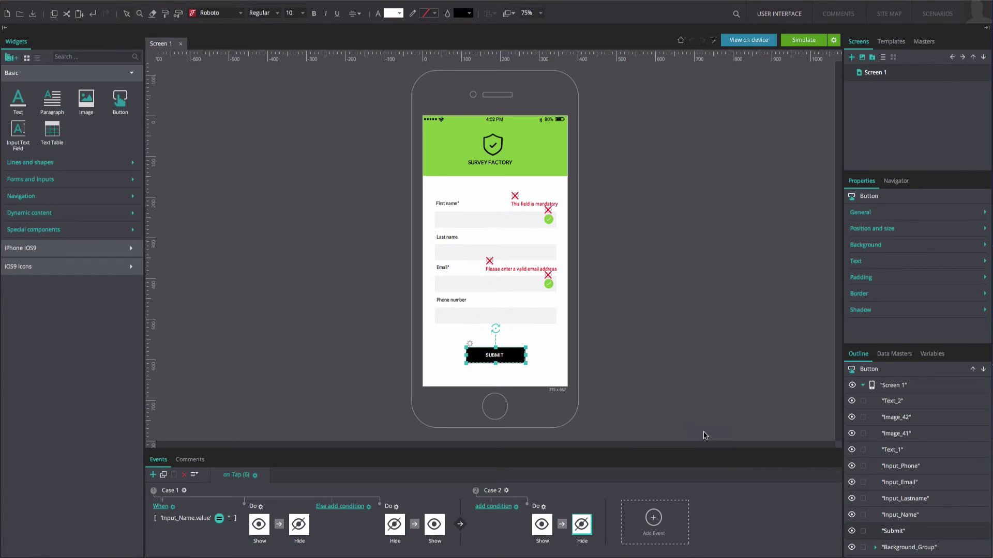
Step: Guard Case 2 with NOT REG EXP of Input_Email's value against the Email constant
{"action": "left_click", "coordinate": [507, 509]}
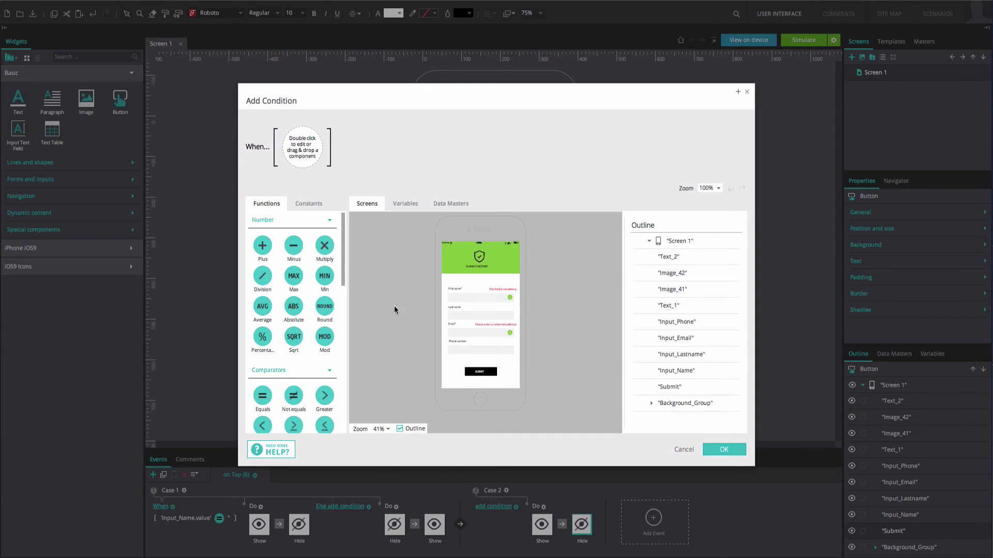
{"action": "scroll", "coordinate": [343, 259], "scroll_direction": "down", "scroll_amount": 6}
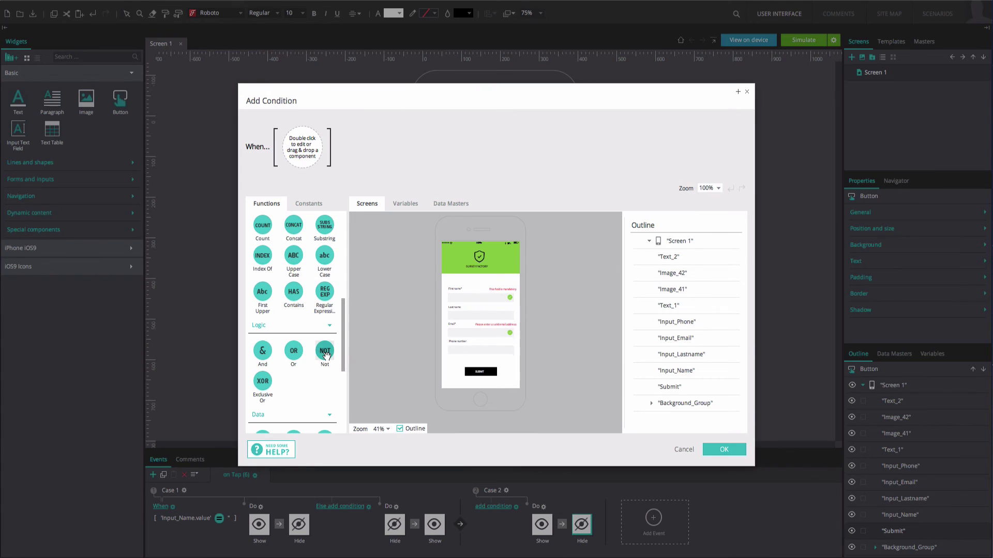
{"action": "left_click_drag", "start_coordinate": [320, 180], "coordinate": [315, 162]}
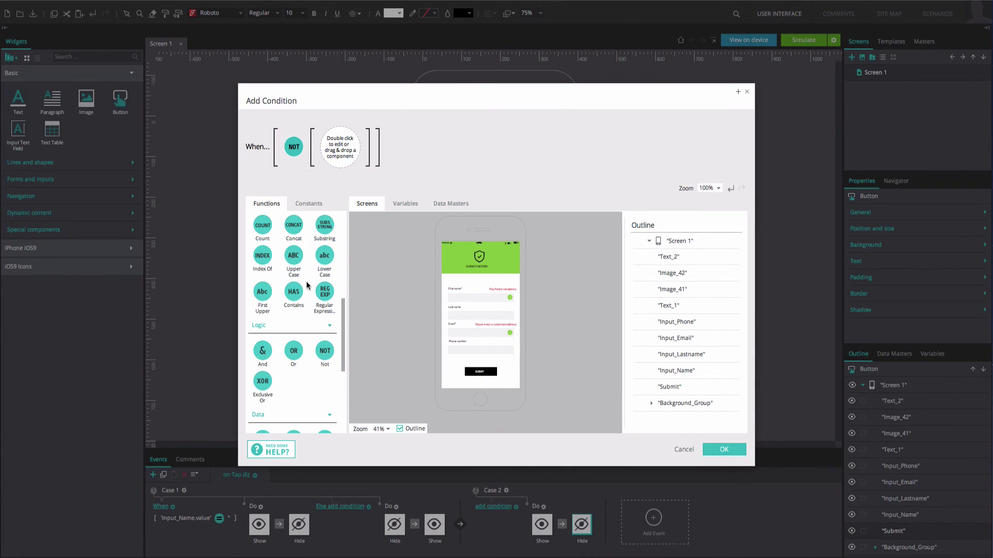
{"action": "left_click_drag", "start_coordinate": [321, 288], "coordinate": [342, 173]}
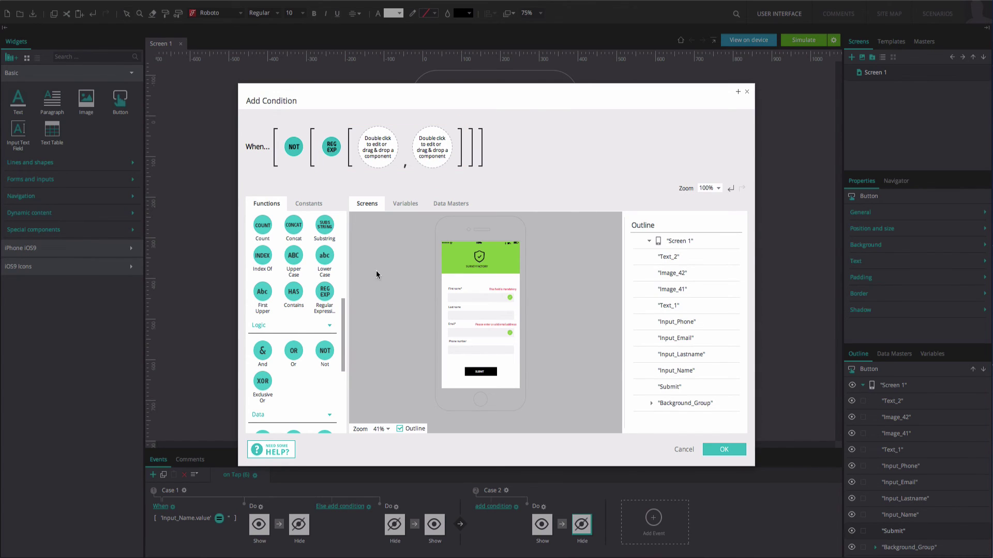
{"action": "left_click", "coordinate": [459, 335]}
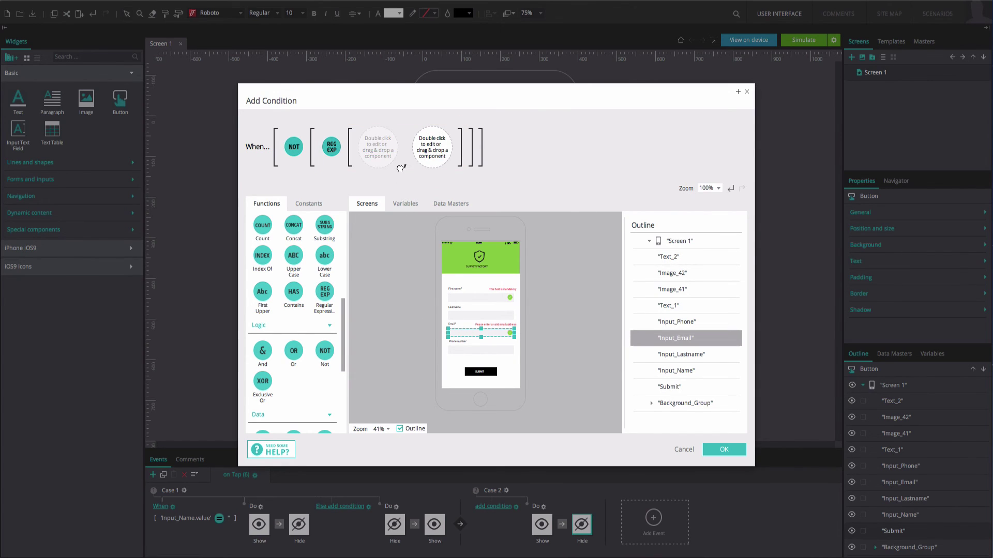
{"action": "left_click", "coordinate": [378, 148]}
{"action": "left_click", "coordinate": [313, 203]}
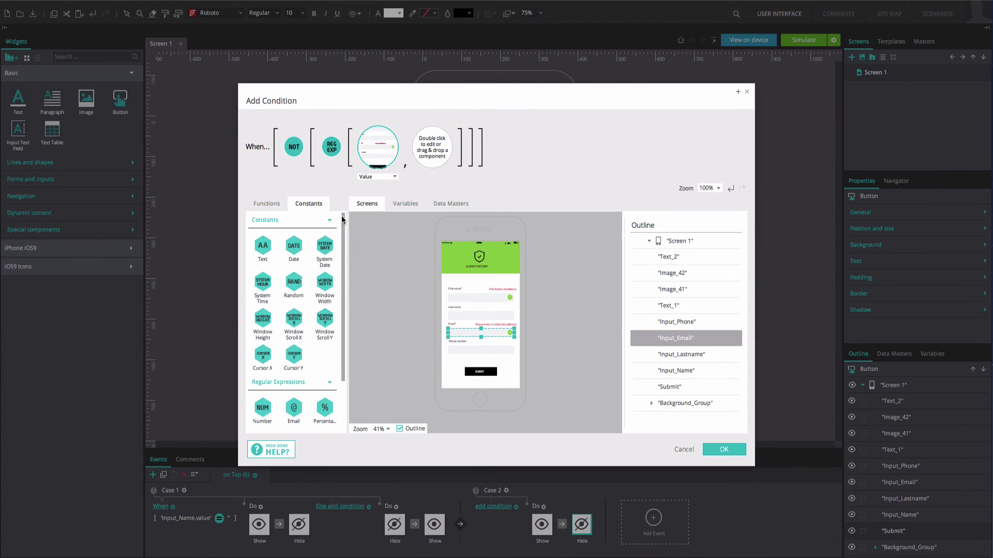
{"action": "scroll", "coordinate": [293, 328], "scroll_direction": "down", "scroll_amount": 2}
{"action": "left_click_drag", "start_coordinate": [294, 354], "coordinate": [427, 167]}
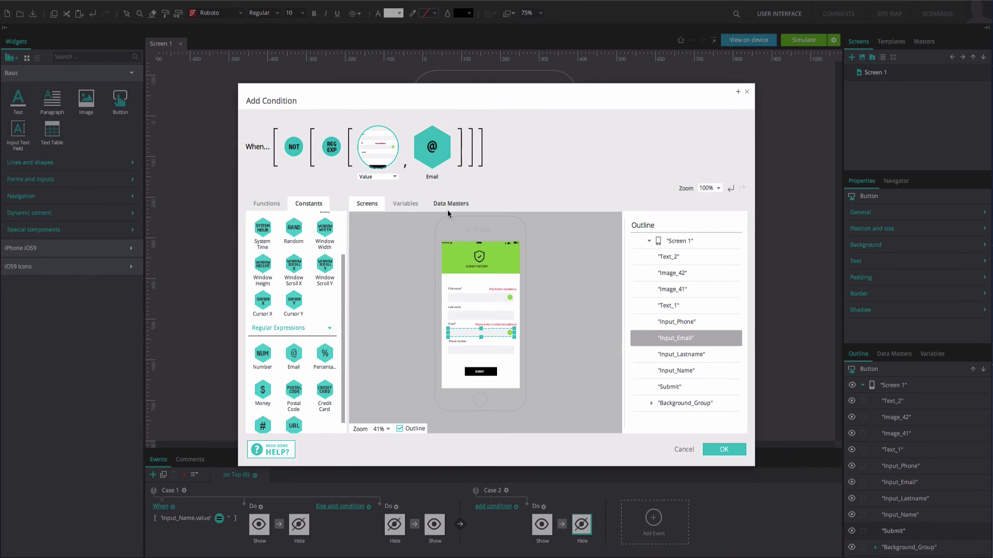
{"action": "left_click", "coordinate": [712, 451]}
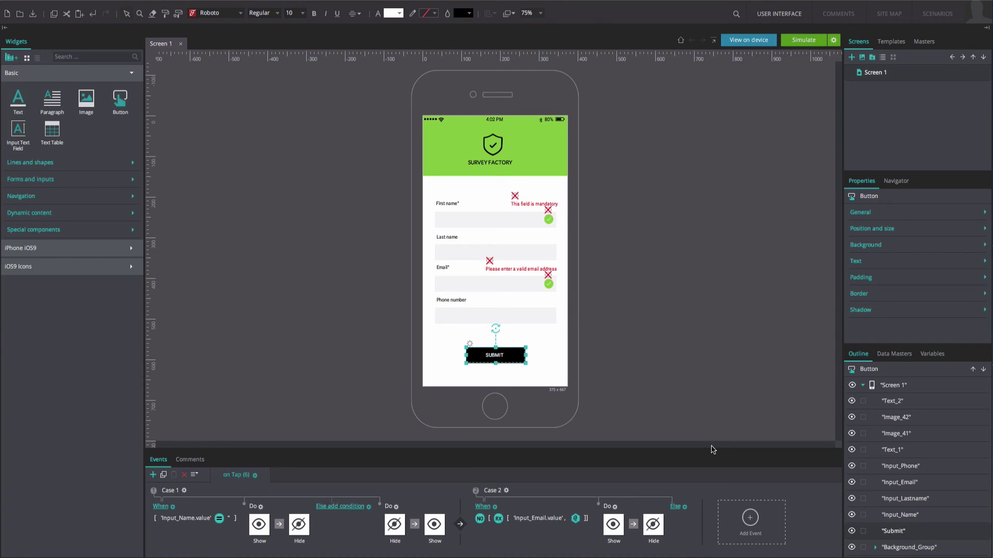
Step: Add a Hide action to Case 2's Else branch that hides the email error message
{"action": "left_click", "coordinate": [681, 509]}
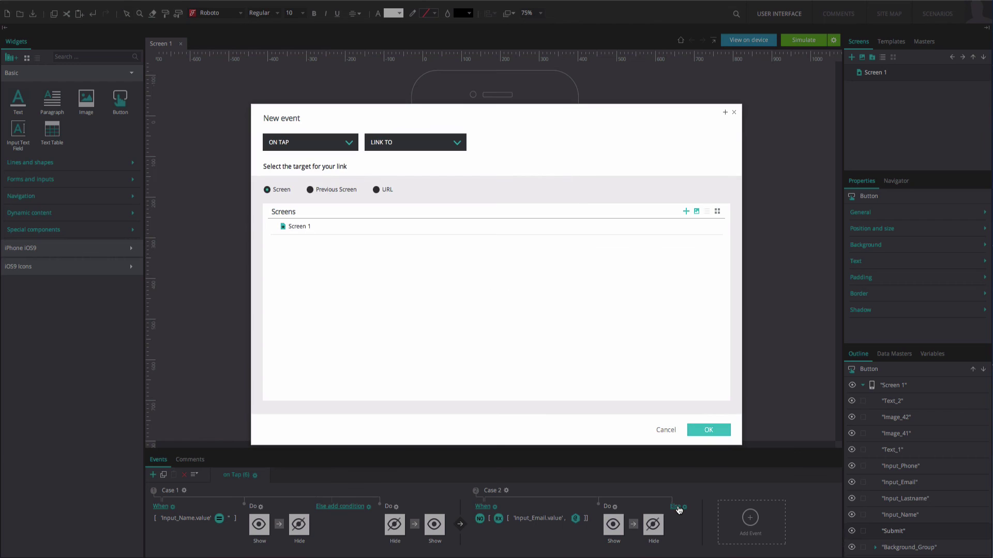
{"action": "left_click", "coordinate": [435, 144]}
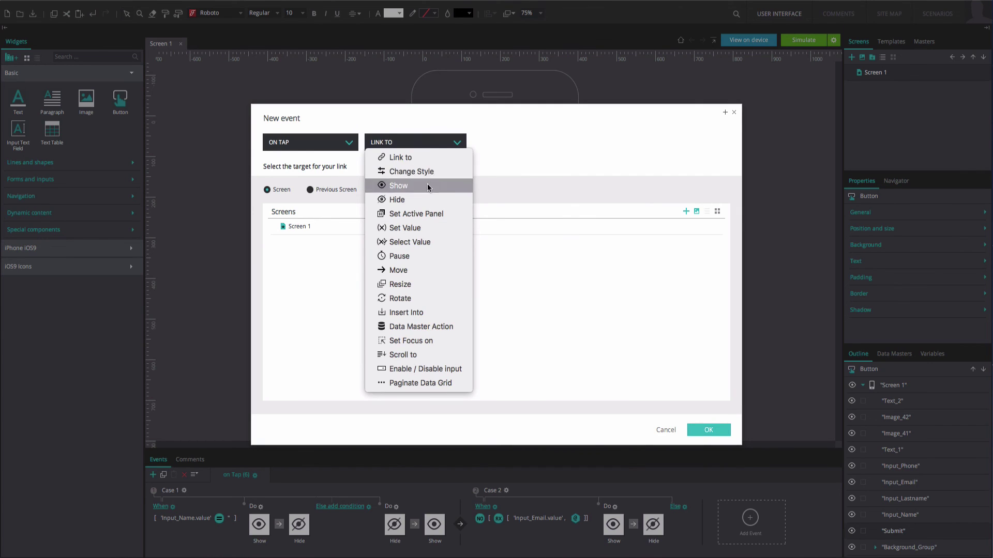
{"action": "left_click", "coordinate": [425, 200]}
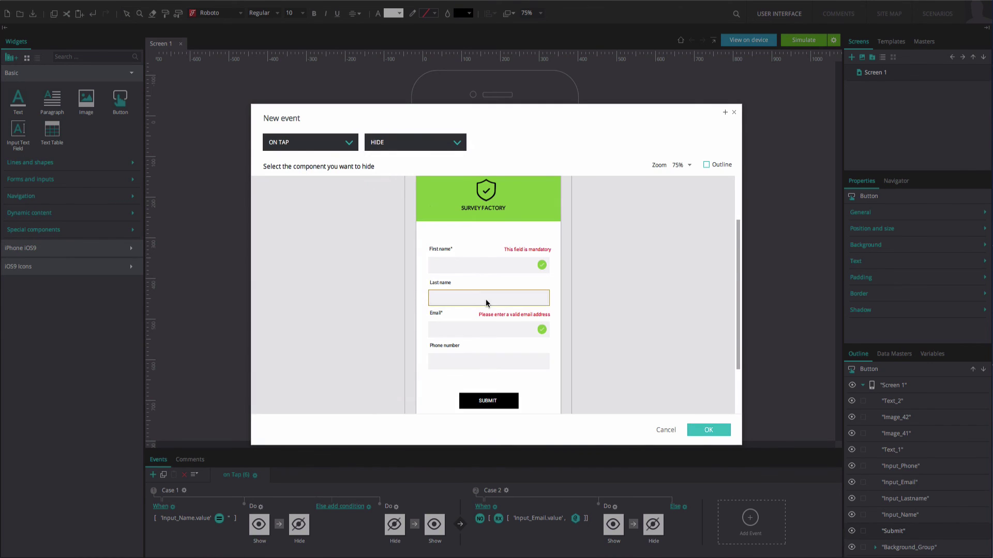
{"action": "left_click", "coordinate": [490, 313]}
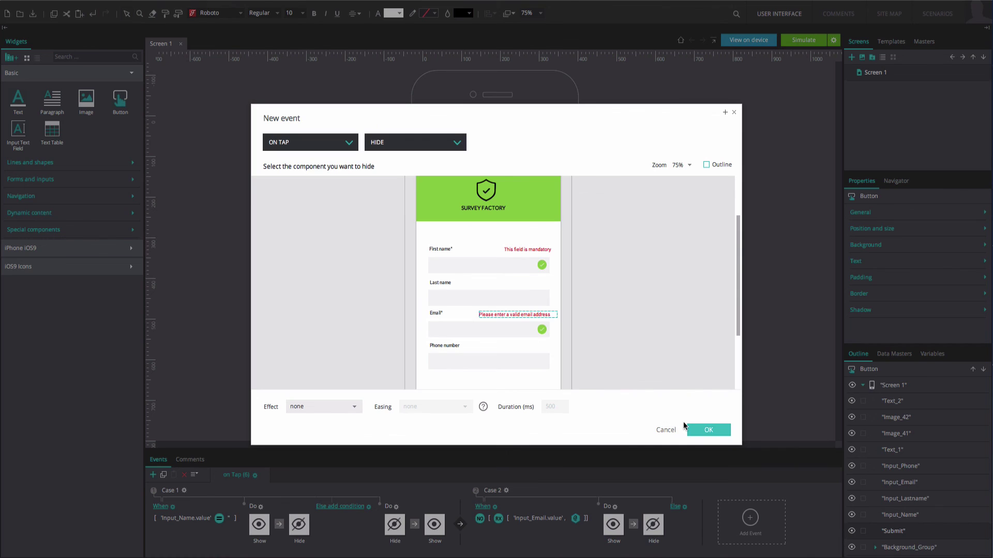
{"action": "left_click", "coordinate": [691, 428]}
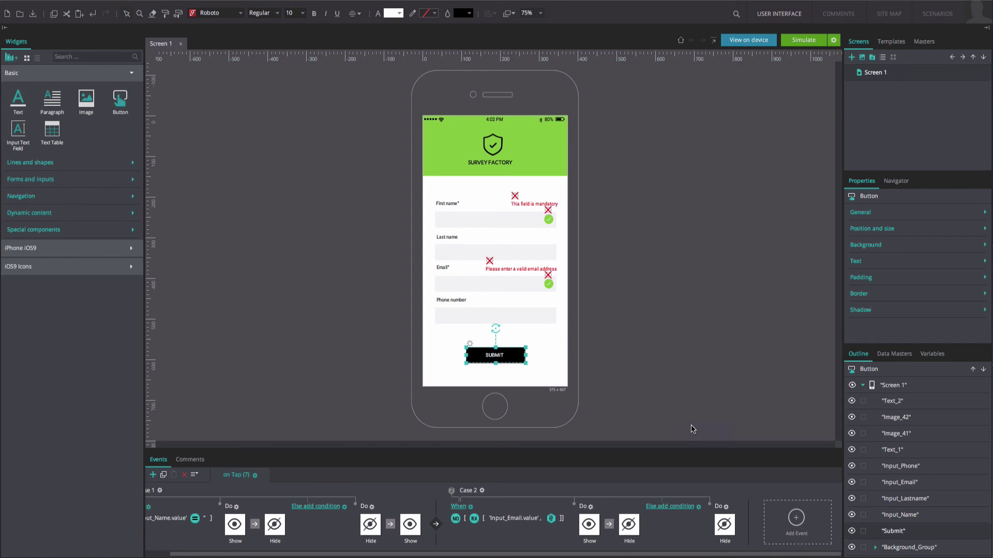
Step: Follow it with a Show action that reveals the email field's check icon
{"action": "right_click", "coordinate": [725, 510]}
{"action": "left_click", "coordinate": [734, 493]}
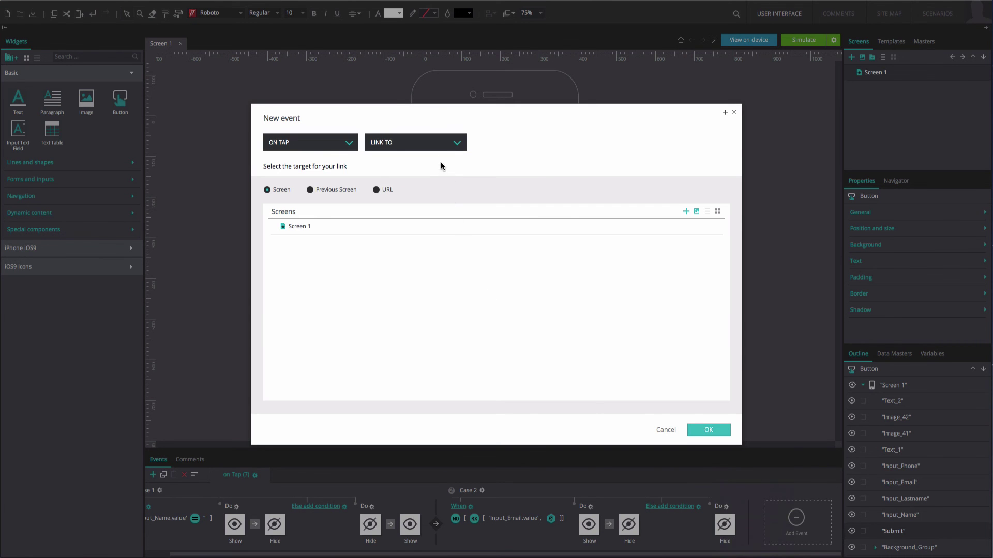
{"action": "left_click", "coordinate": [440, 147]}
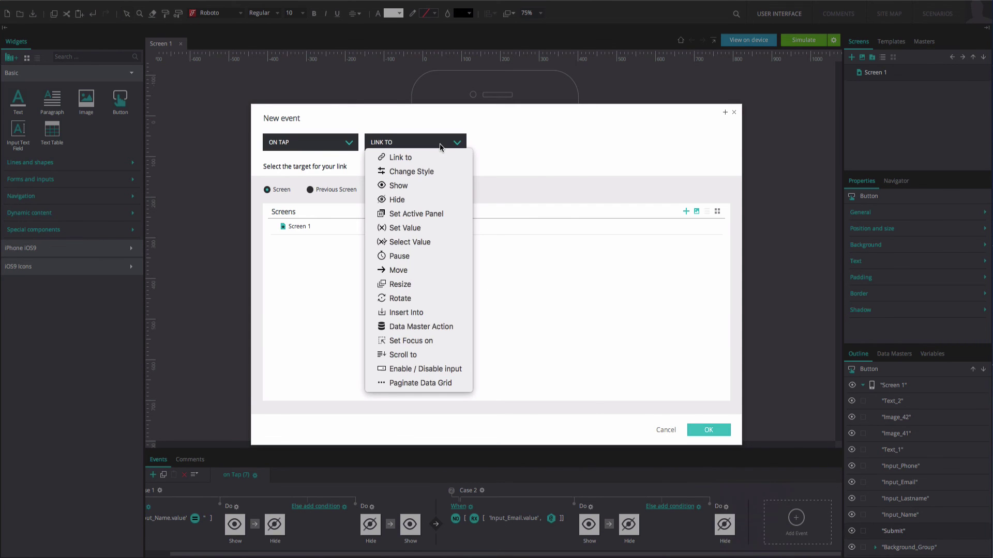
{"action": "left_click", "coordinate": [433, 185]}
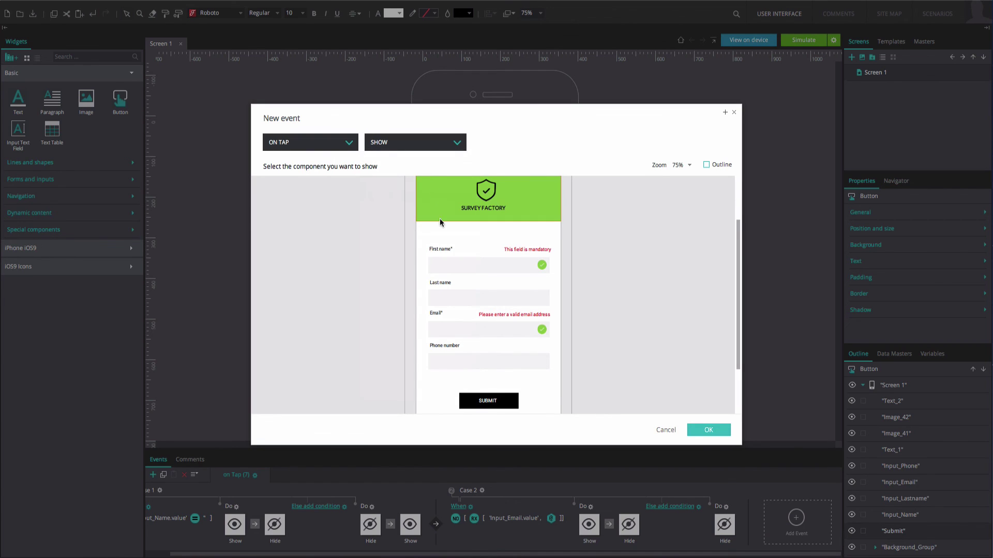
{"action": "left_click", "coordinate": [542, 329]}
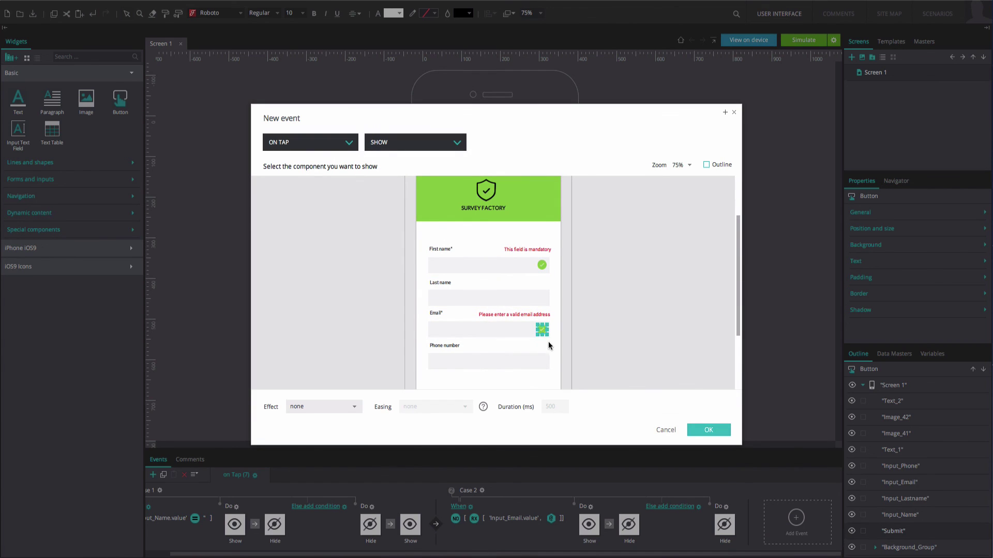
{"action": "left_click", "coordinate": [694, 430]}
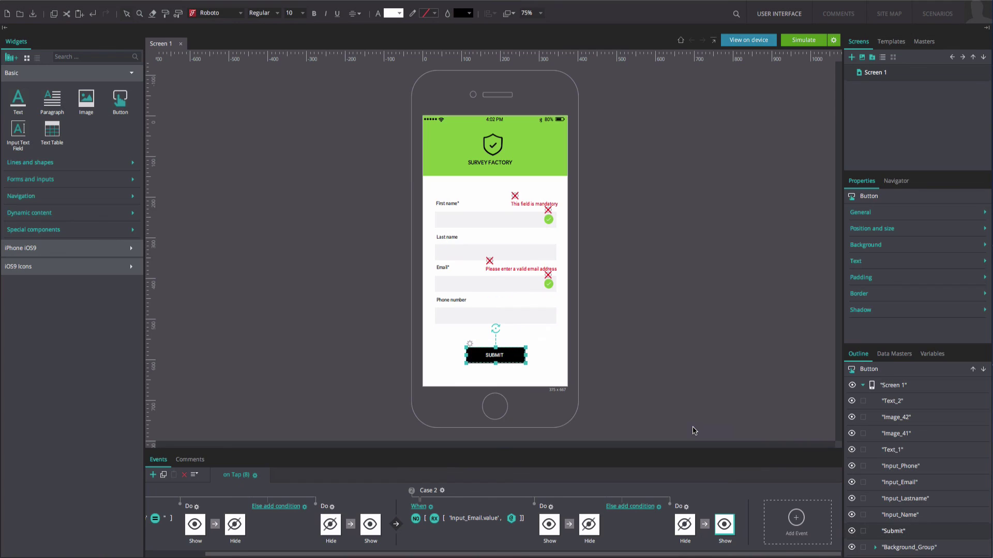
Step: Run the simulation, enter an invalid email and submit so both red errors appear
{"action": "scroll", "coordinate": [493, 517], "scroll_direction": "left", "scroll_amount": 2}
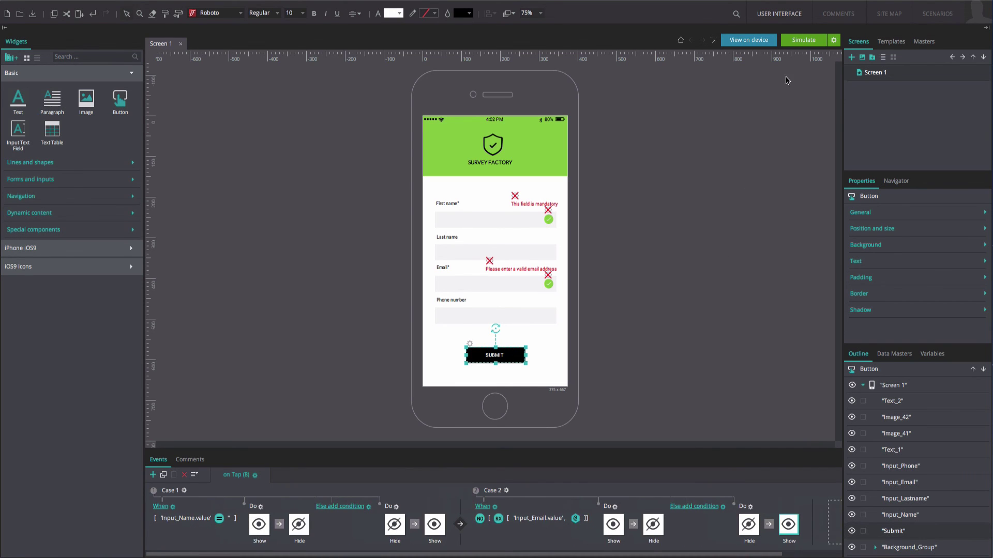
{"action": "left_click", "coordinate": [803, 40]}
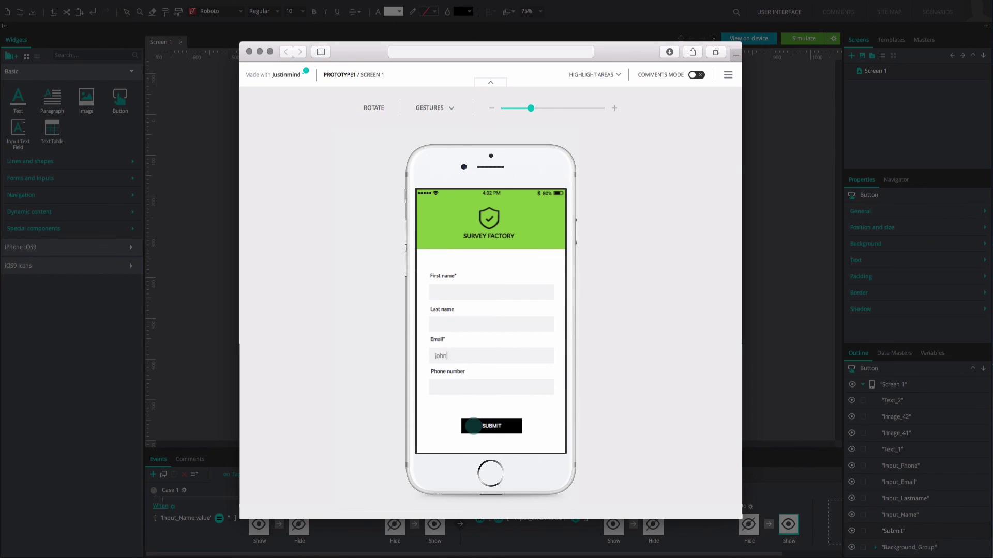
{"action": "left_click", "coordinate": [473, 426]}
Step: Enter a first name and complete the email address with a full domain
{"action": "left_click", "coordinate": [483, 293]}
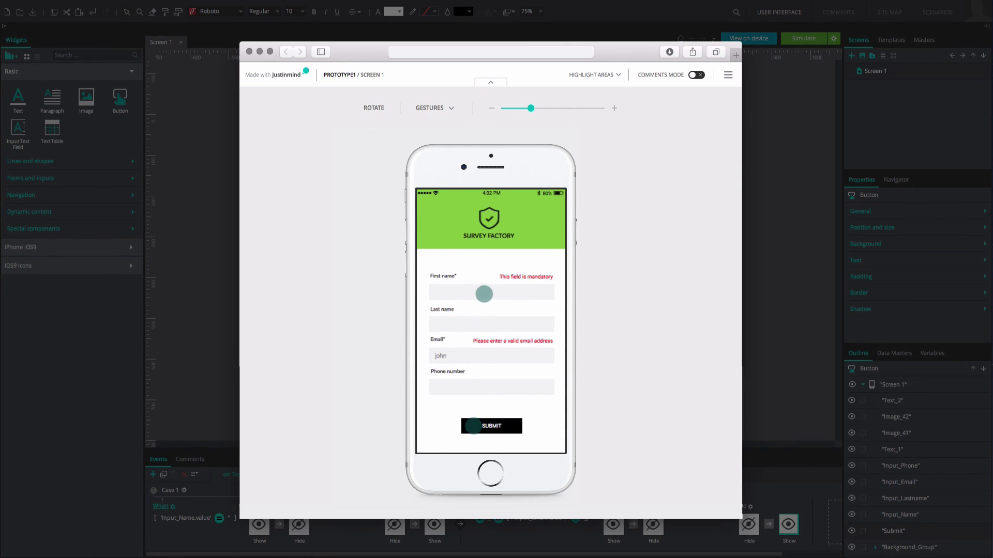
{"action": "type", "text": "john"}
{"action": "left_click", "coordinate": [472, 358]}
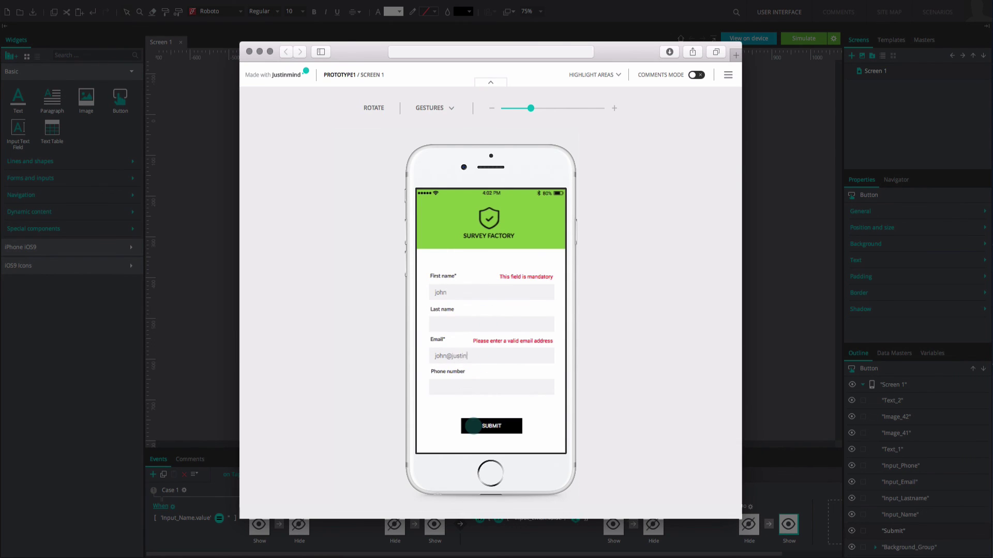